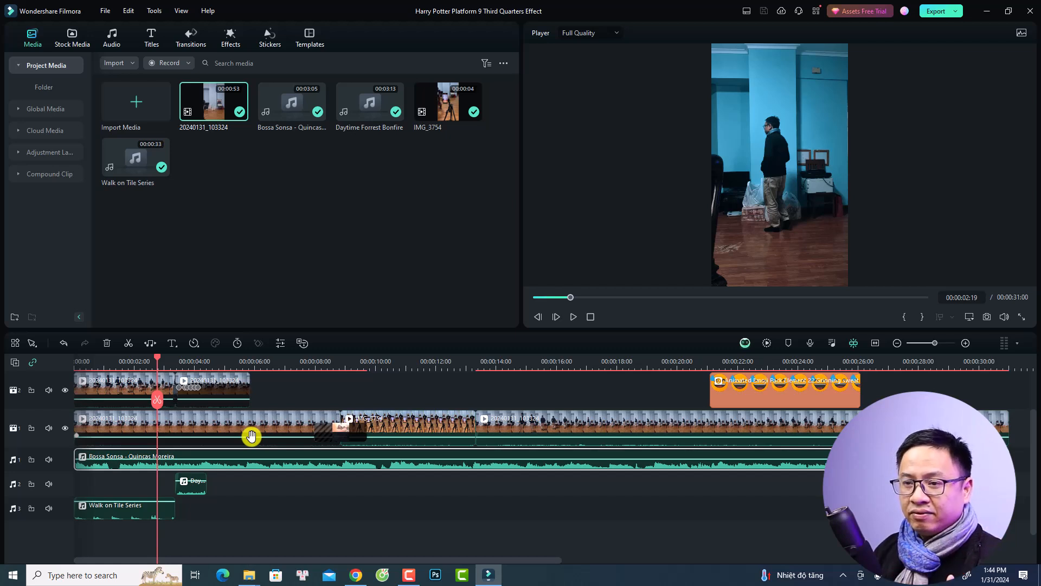
# Delete all the music and sound clips from the three audio tracks.
pyautogui.moveTo(228, 505); pyautogui.dragTo(124, 465)
pyautogui.press('Delete')
pyautogui.press('Home')
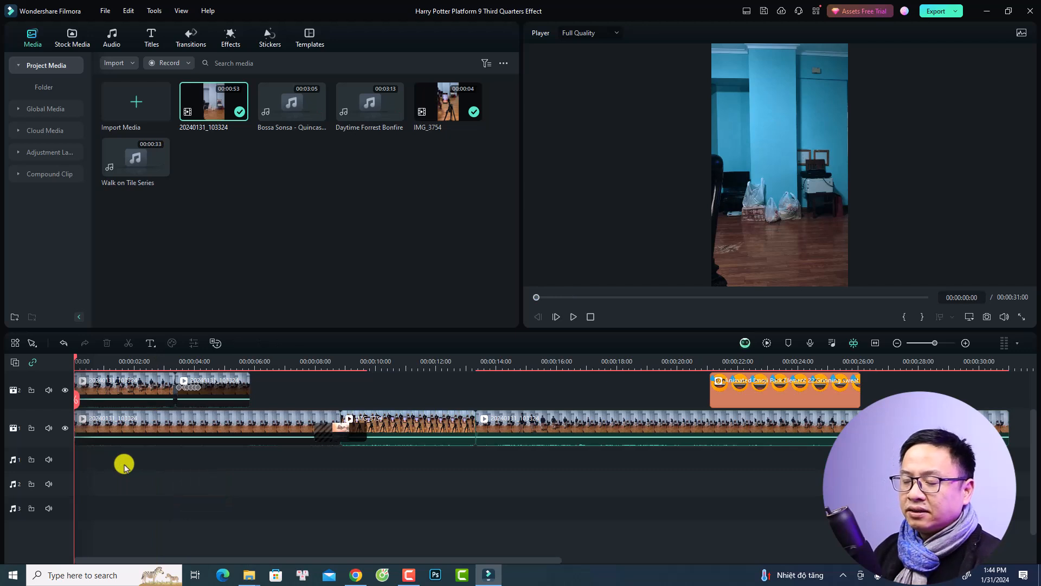
# Delete the video clips and the emoji sticker located after the end of the Cool Film effect.
pyautogui.scroll(2, 170, 490)
pyautogui.moveTo(765, 407); pyautogui.dragTo(451, 537)
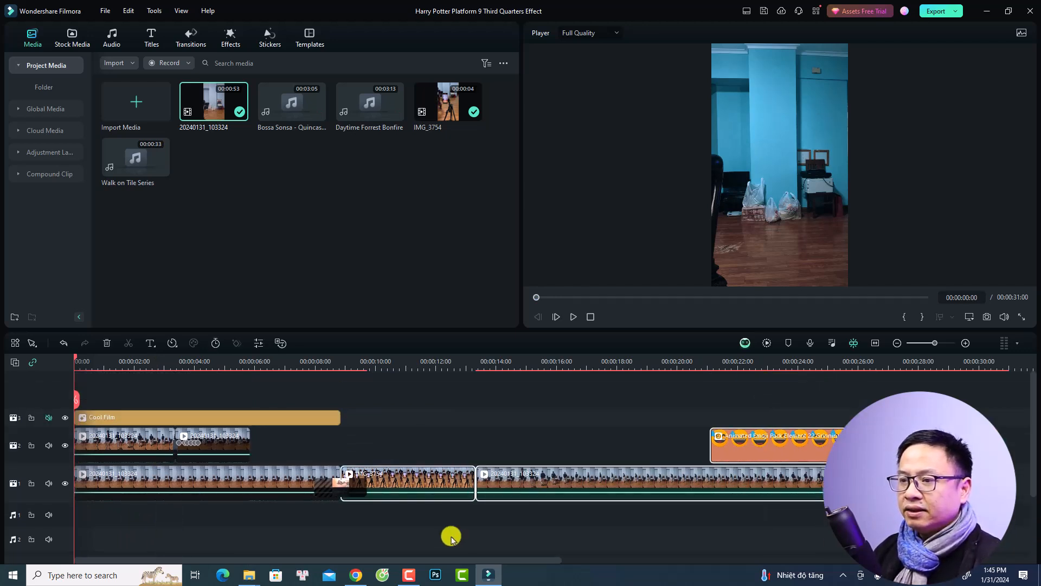
pyautogui.press('Delete')
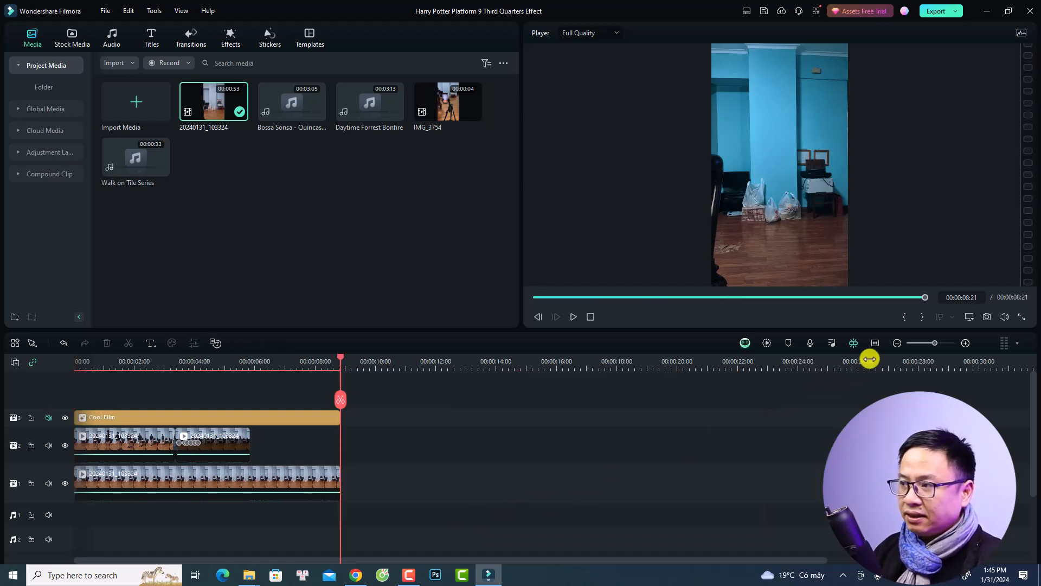
pyautogui.click(875, 343)
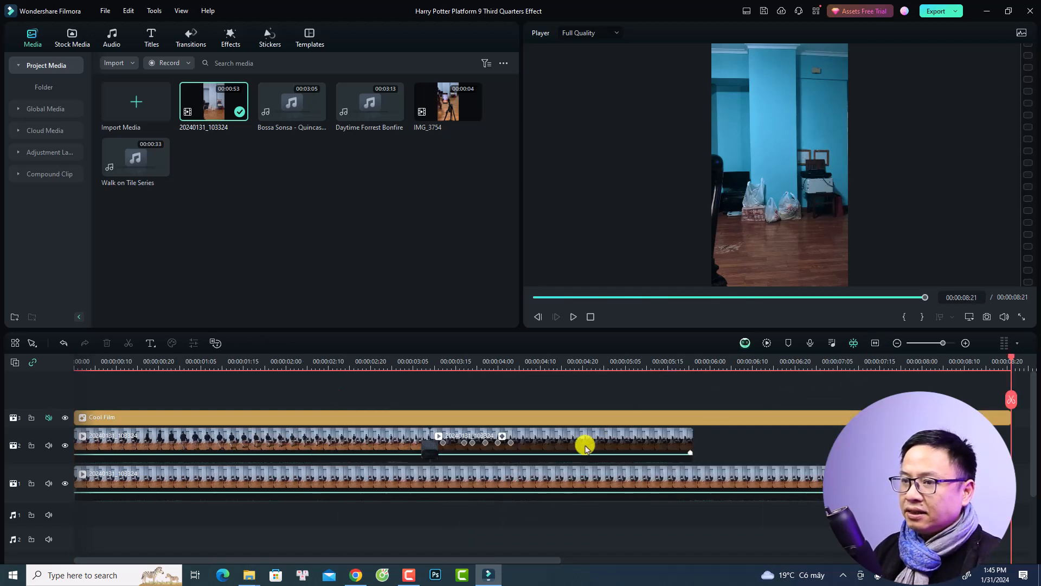
# Examine the finished example: the background clip, the two overlay clips and the transition between them at several points in time.
pyautogui.click(456, 491)
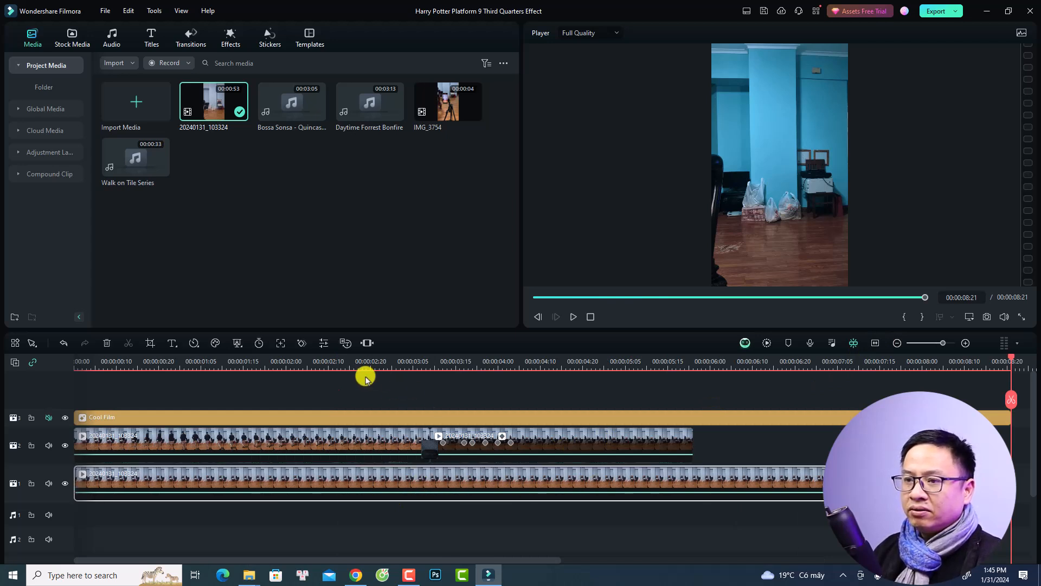
pyautogui.click(357, 360)
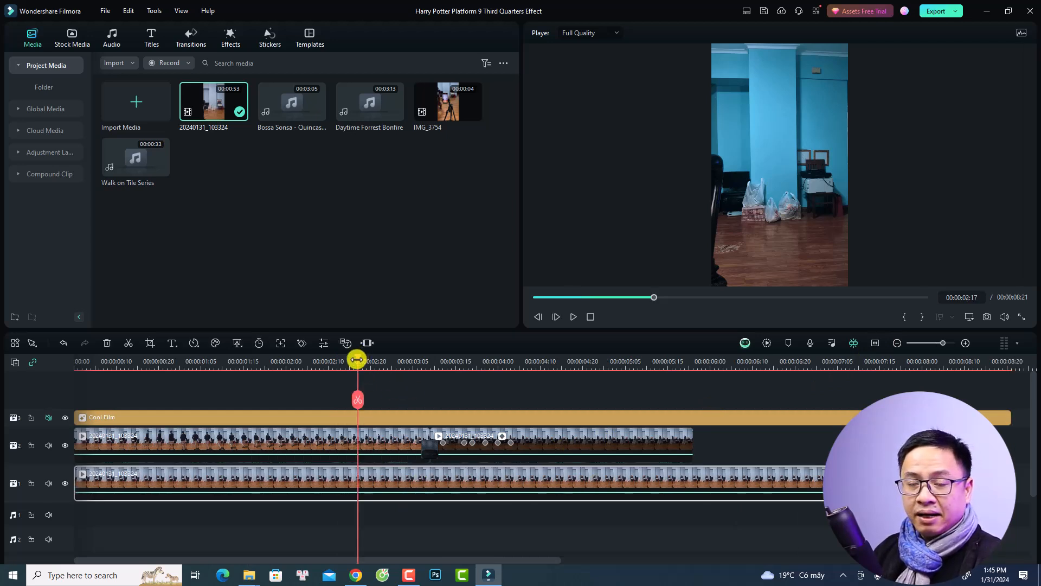
pyautogui.click(253, 442)
pyautogui.click(125, 366)
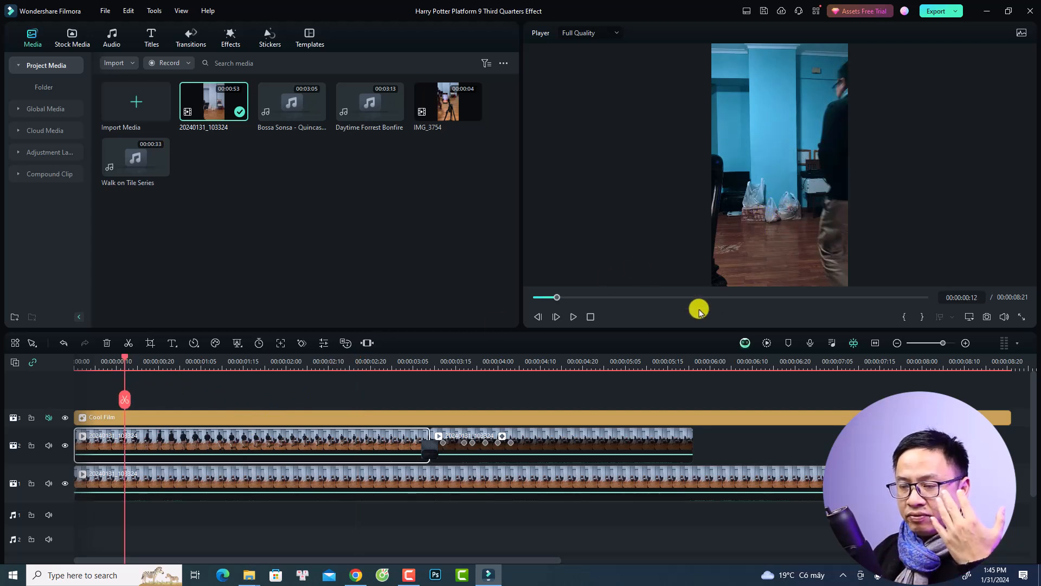
pyautogui.click(443, 373)
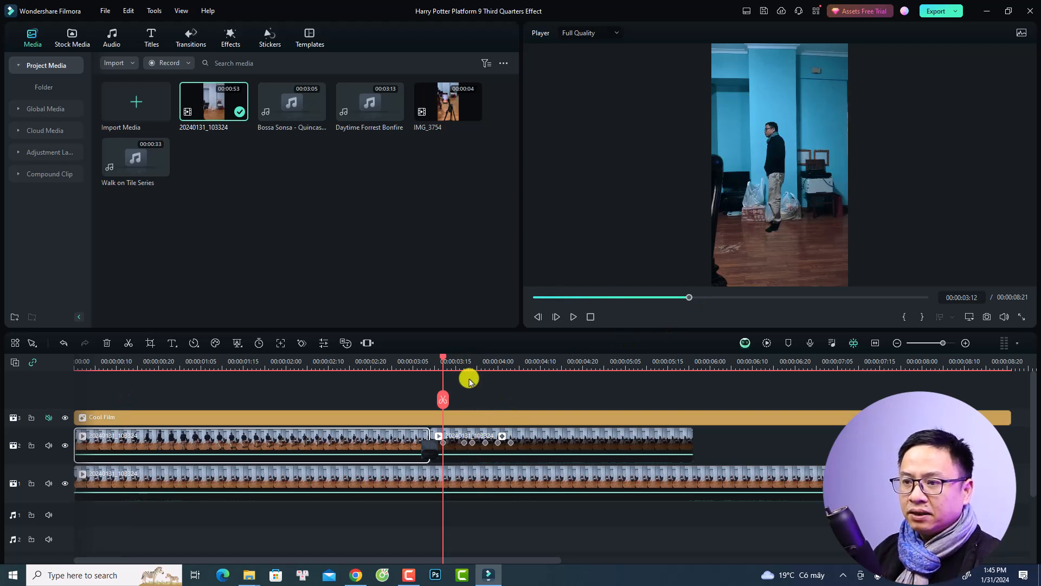
pyautogui.moveTo(468, 365); pyautogui.dragTo(562, 364)
pyautogui.click(429, 452)
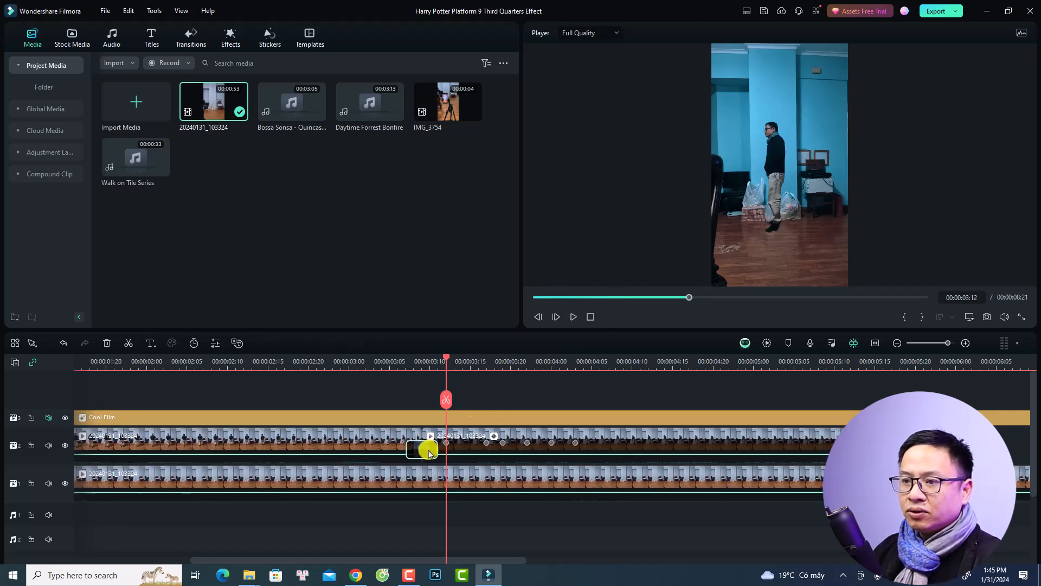
pyautogui.moveTo(448, 364); pyautogui.dragTo(446, 361)
pyautogui.click(452, 450)
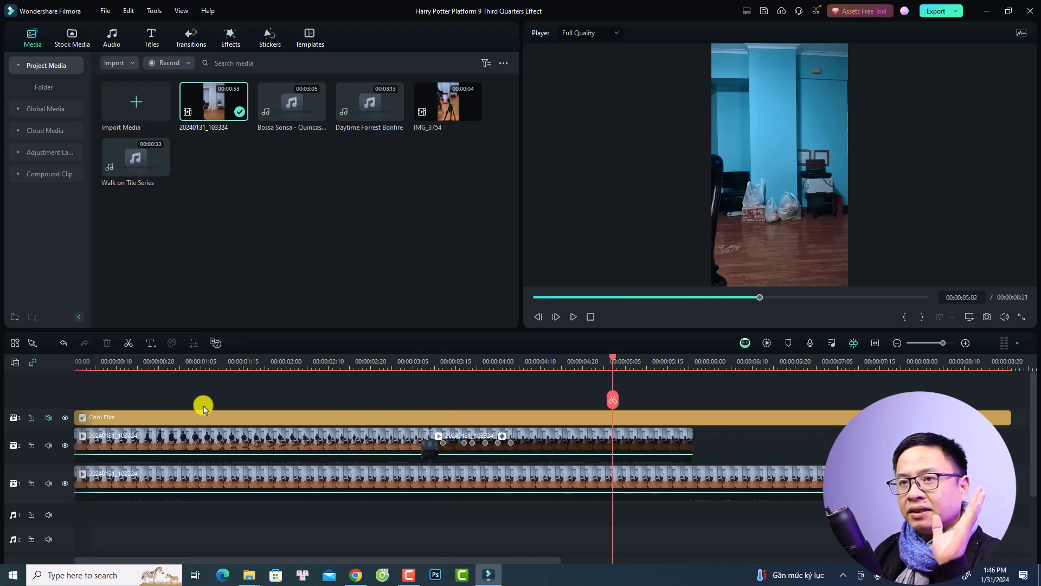
# Clear the whole timeline and place 20240131_103324 on the first video track, keeping the project settings at 1080 x 1920 25fps.
pyautogui.hotkey('ctrl', 'a')
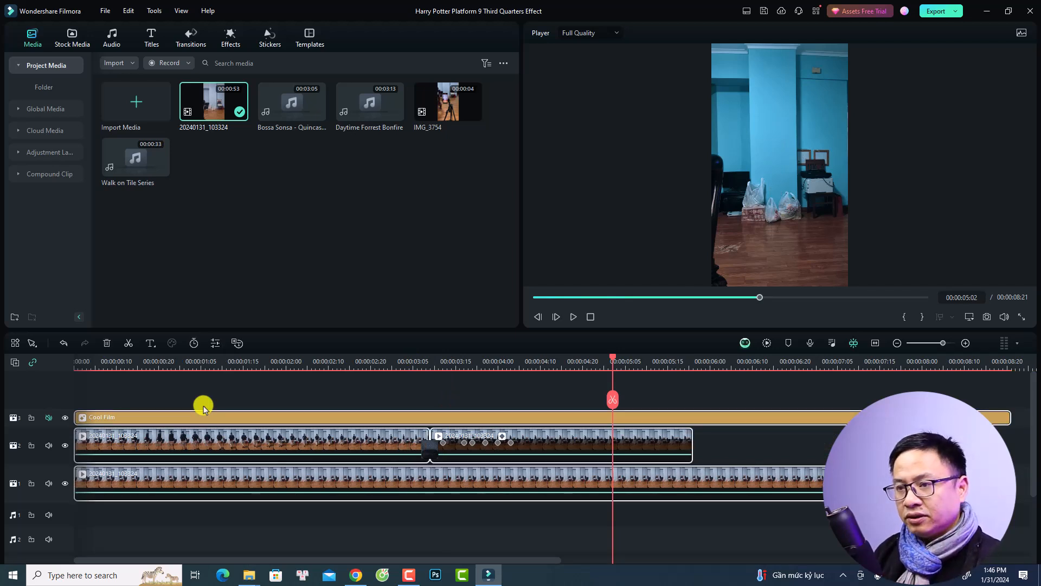
pyautogui.press('Delete')
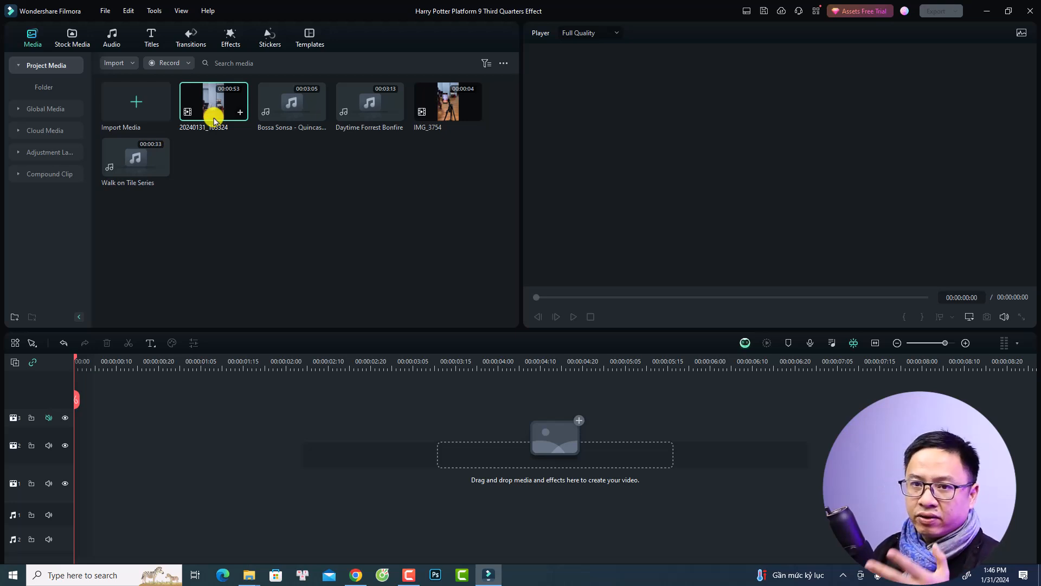
pyautogui.moveTo(215, 120); pyautogui.dragTo(58, 492)
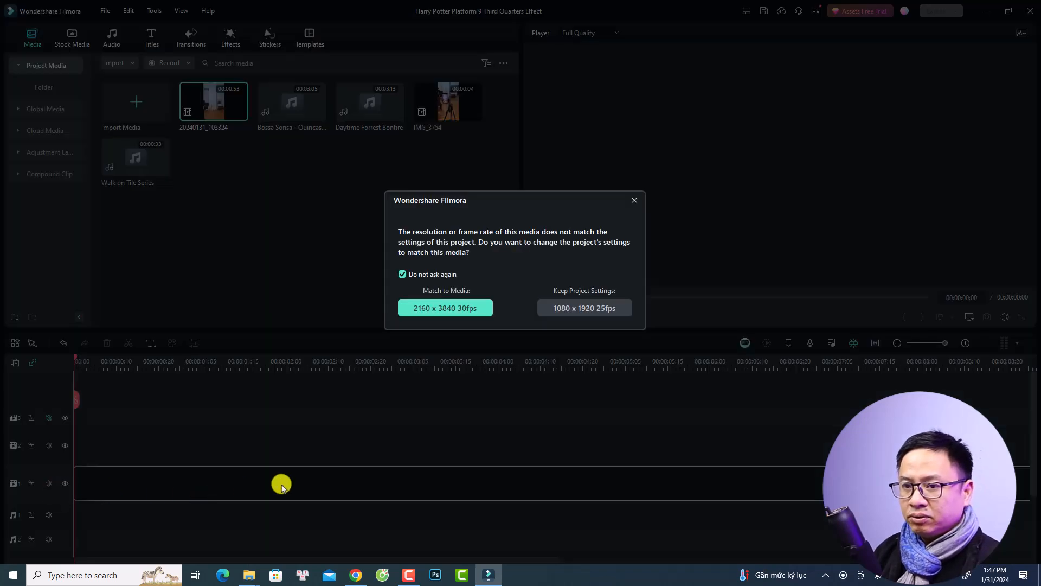
pyautogui.click(599, 309)
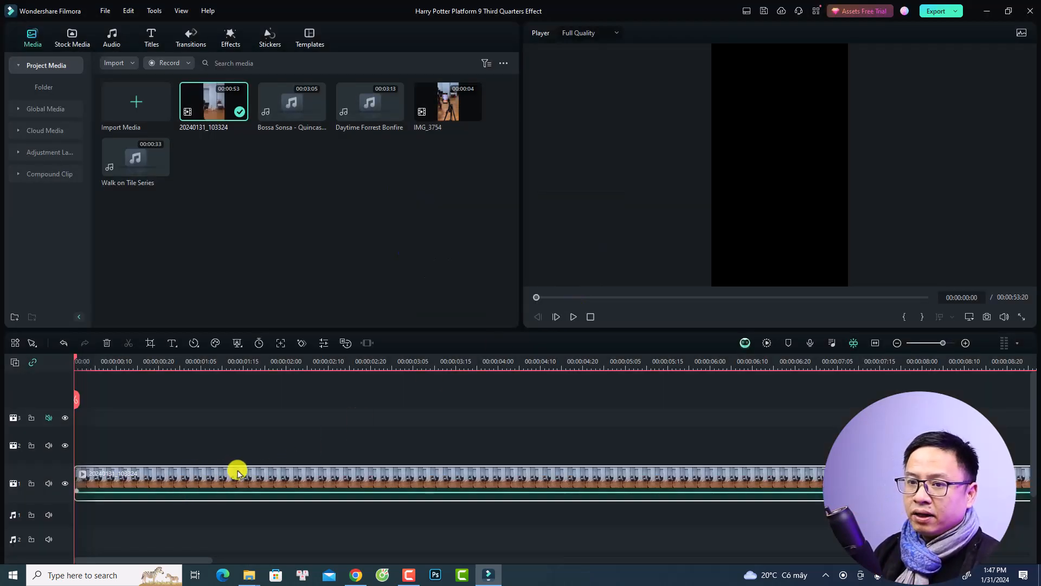
# Split the video clip at 00:00:10:19, just before the man walks into the room.
pyautogui.scroll(-2, 268, 486)
pyautogui.press('space')
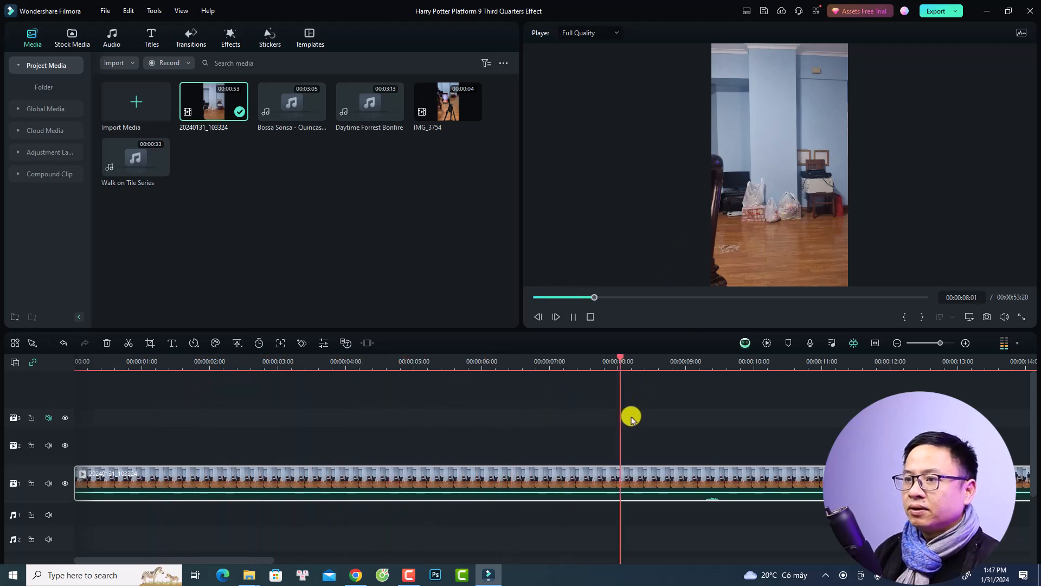
pyautogui.scroll(-3, 638, 442)
pyautogui.press('space')
pyautogui.moveTo(555, 360); pyautogui.dragTo(490, 362)
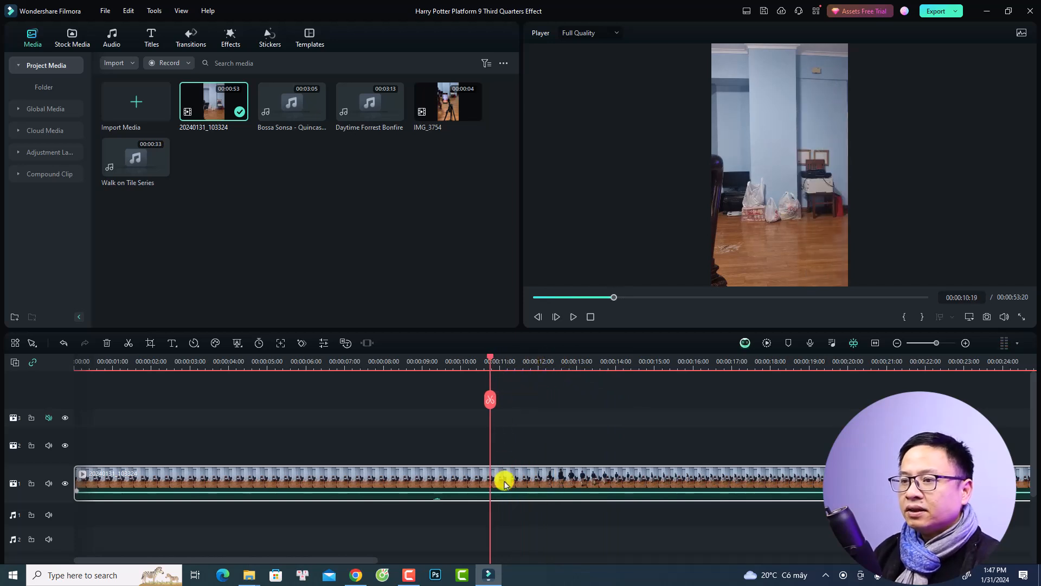
pyautogui.click(489, 406)
# Mute both pieces of the split video clip.
pyautogui.moveTo(585, 442); pyautogui.dragTo(365, 534)
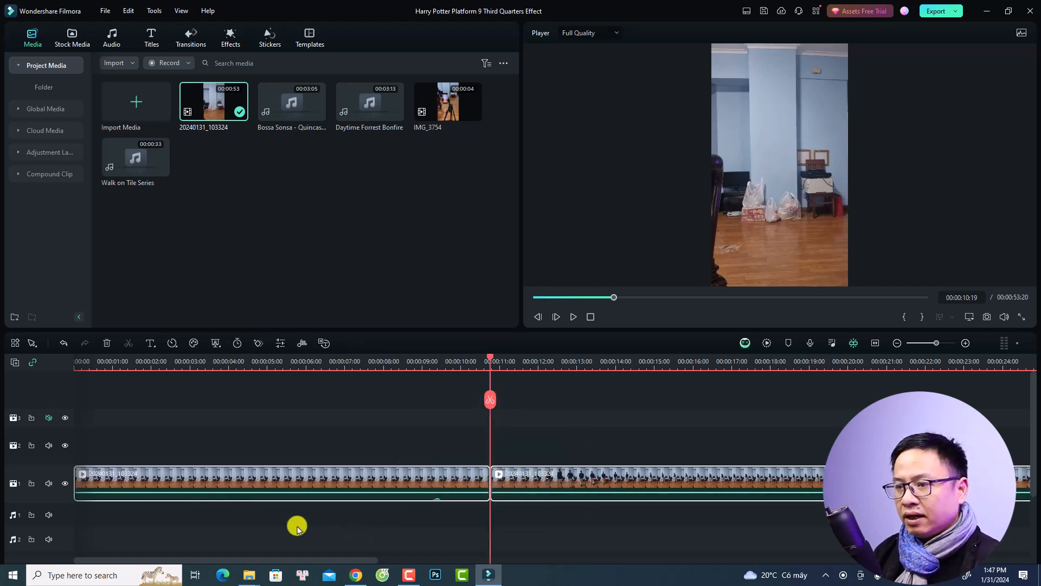
pyautogui.rightClick(384, 484)
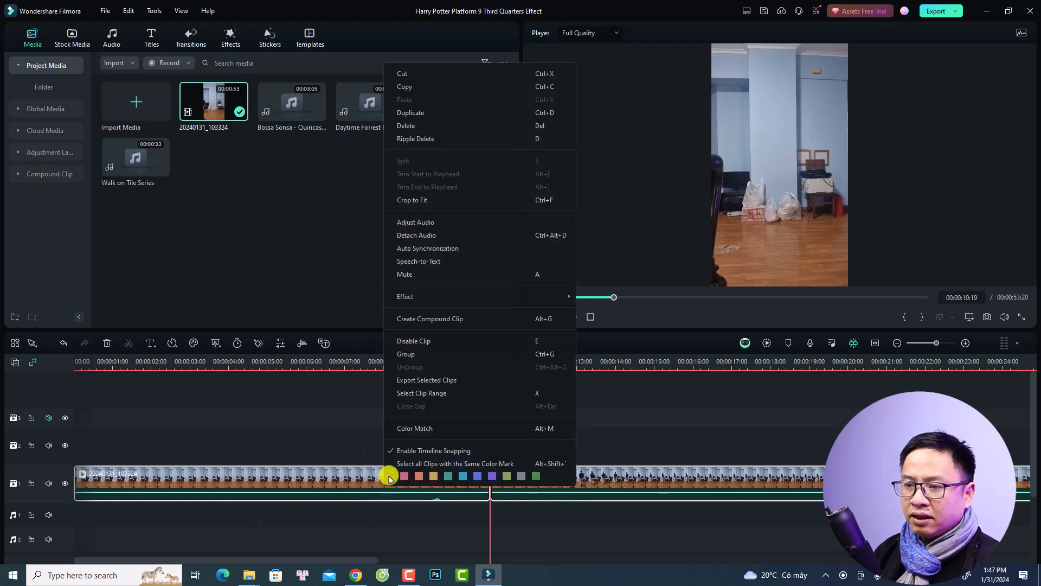
pyautogui.click(412, 279)
# Move the second piece, with the walking man, to the start of the second video track.
pyautogui.click(530, 482)
pyautogui.moveTo(531, 482); pyautogui.dragTo(92, 432)
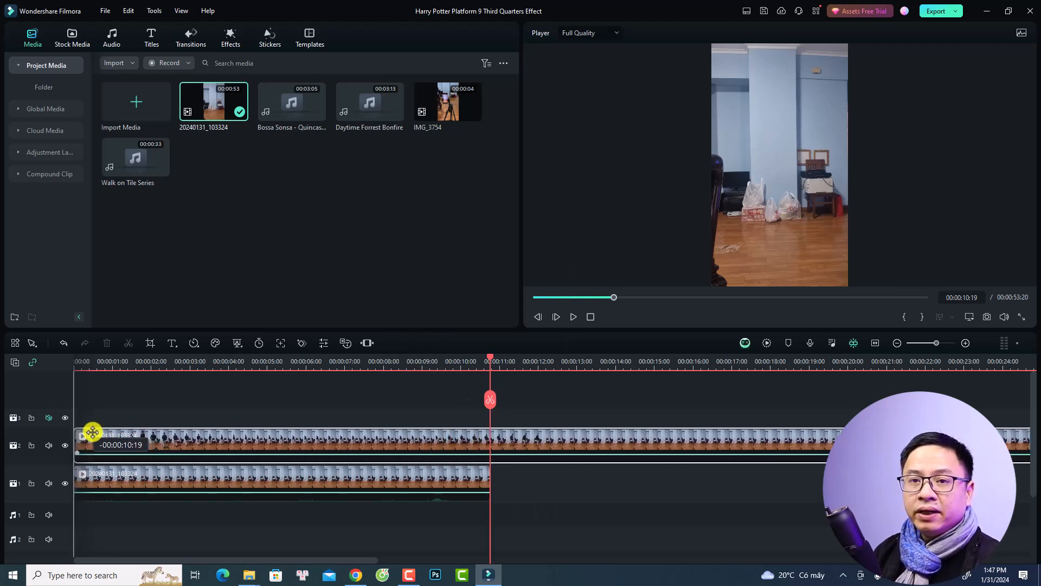
pyautogui.moveTo(92, 431); pyautogui.dragTo(90, 432)
# Play the footage from the beginning and split the upper clip at 00:00:05:07, where the man stands still.
pyautogui.click(77, 363)
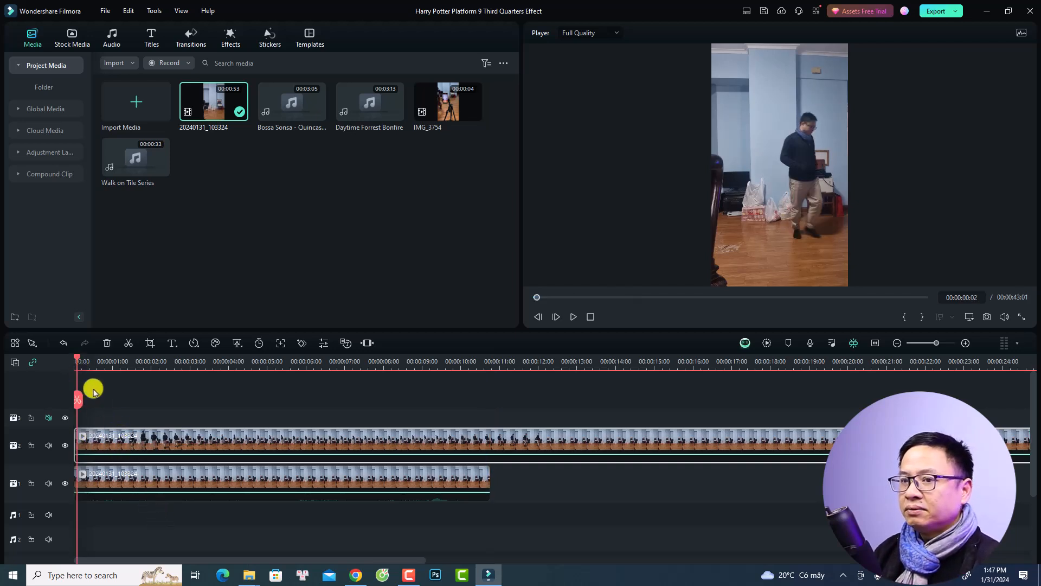
pyautogui.moveTo(78, 359); pyautogui.dragTo(60, 360)
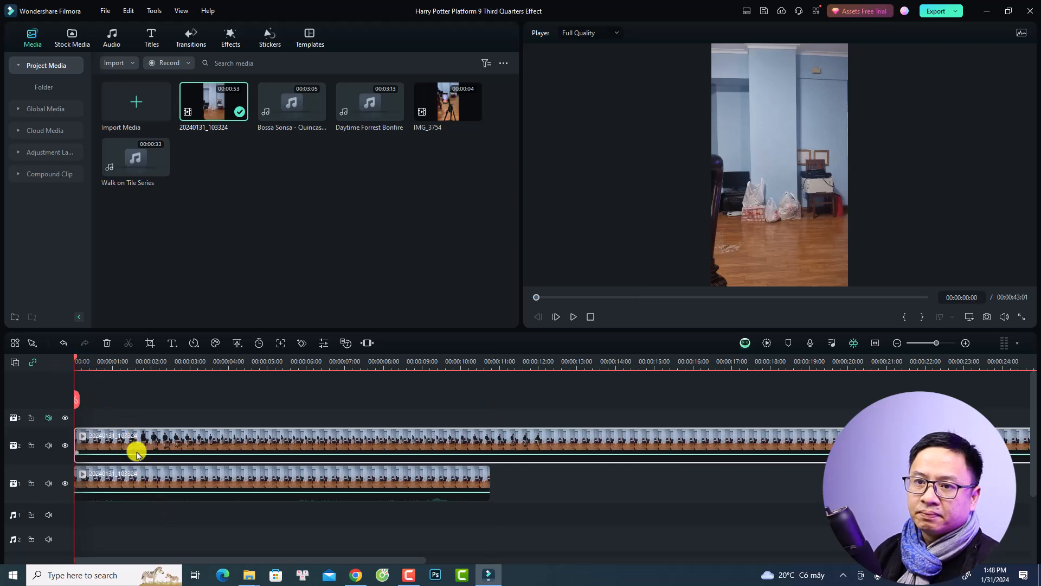
pyautogui.press('space')
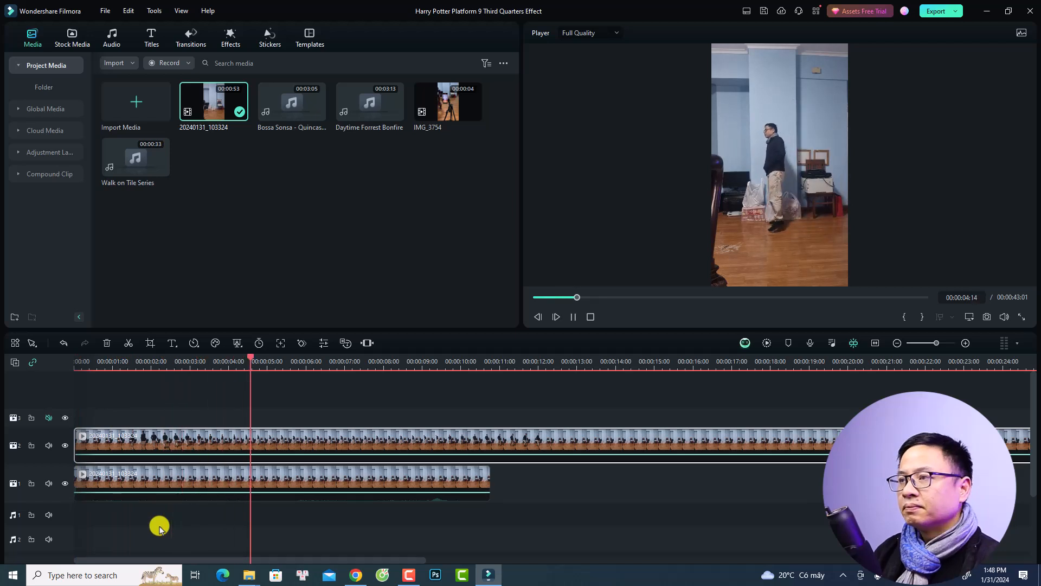
pyautogui.press('space')
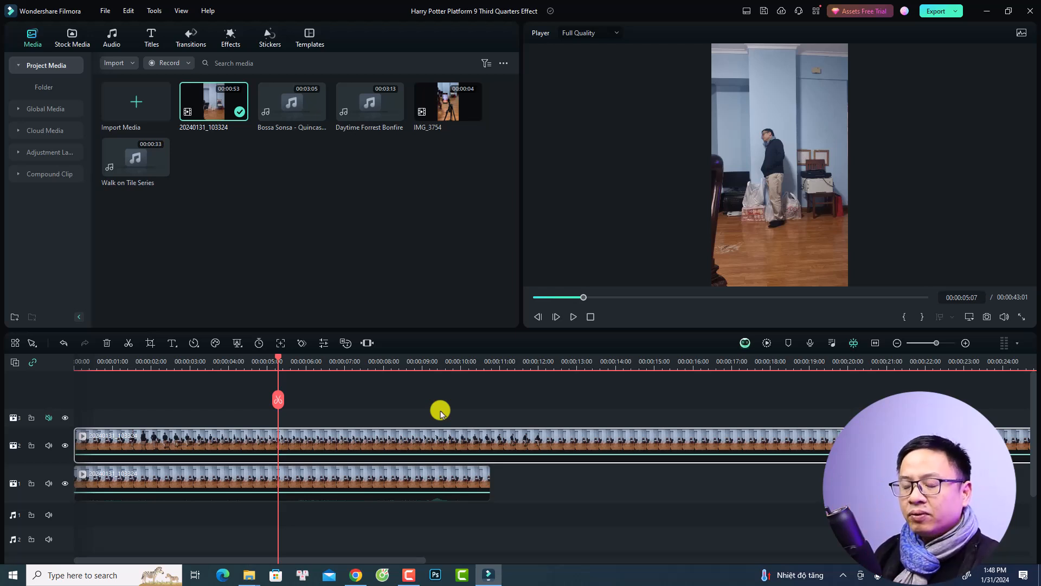
pyautogui.hotkey('ctrl', 'b')
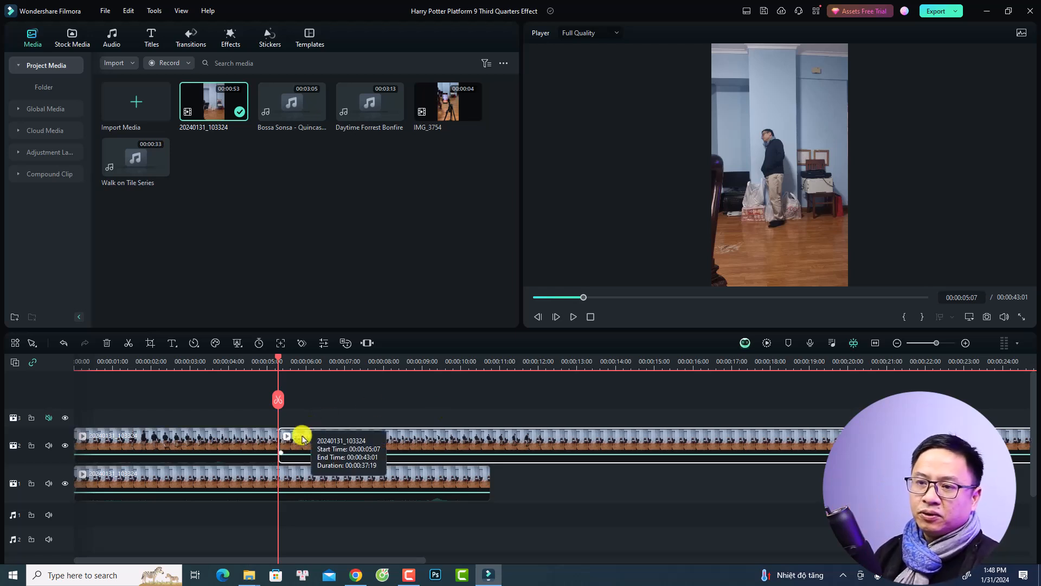
# Split the upper track's second piece at 00:00:08:10 and delete the remainder after the cut.
pyautogui.click(270, 453)
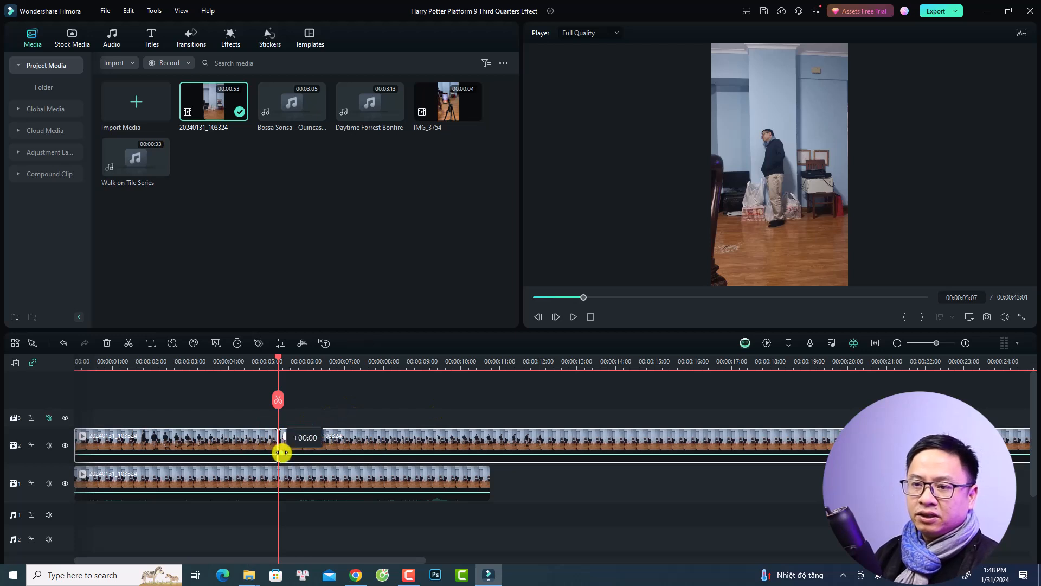
pyautogui.press('space')
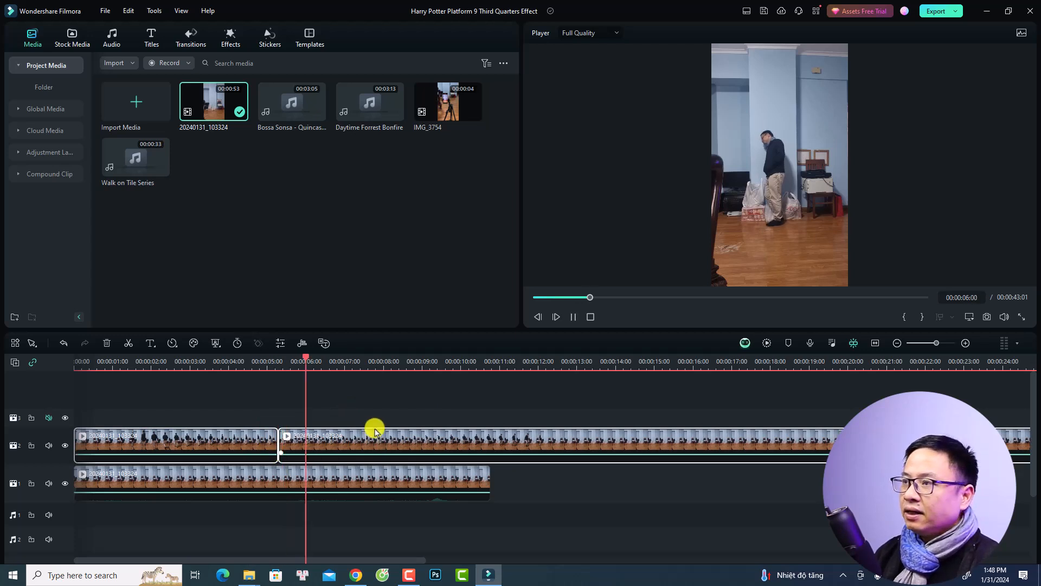
pyautogui.press('space')
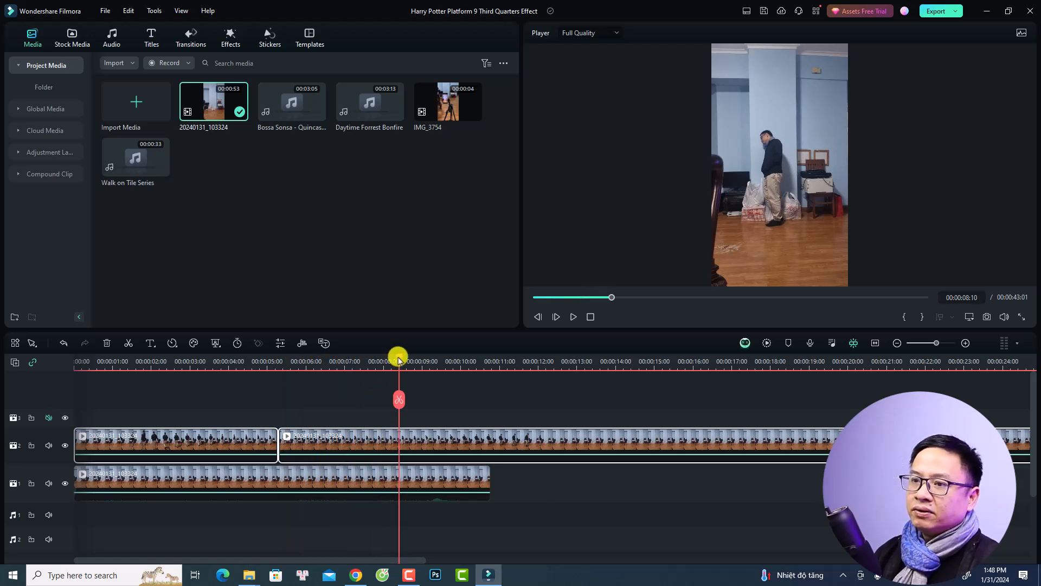
pyautogui.click(419, 444)
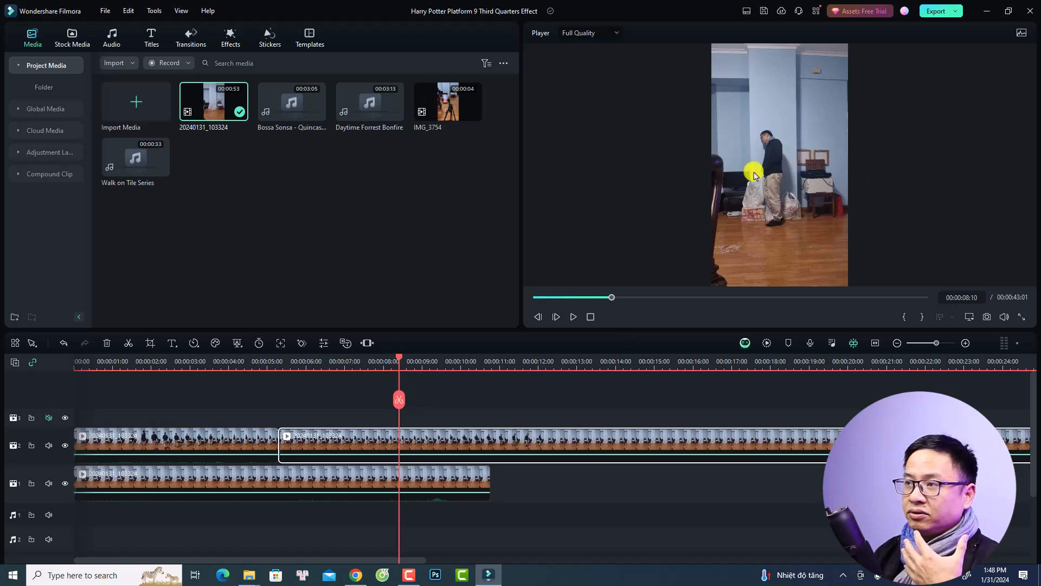
pyautogui.hotkey('ctrl', 'b')
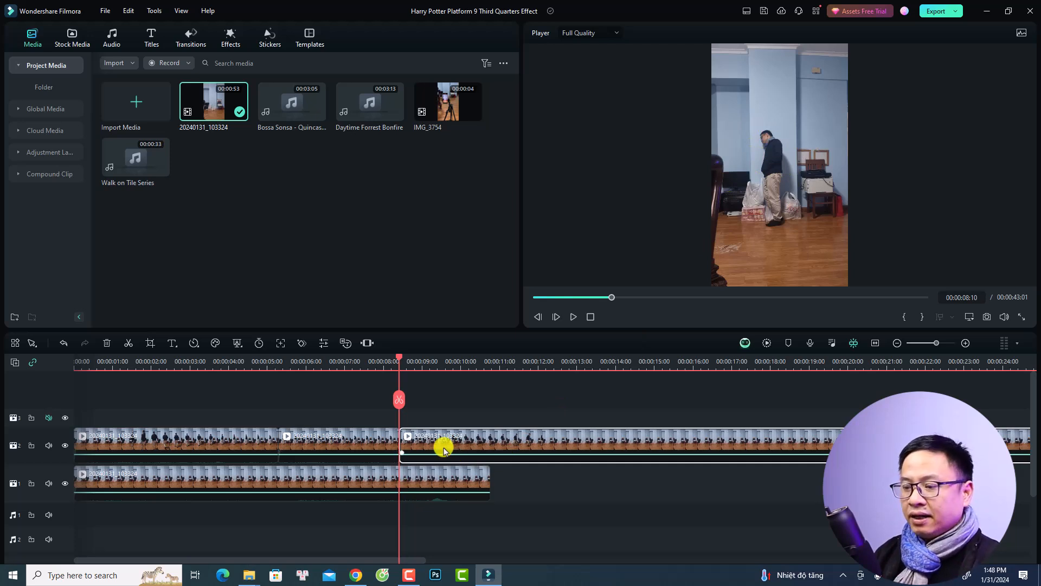
pyautogui.moveTo(444, 450); pyautogui.dragTo(645, 446)
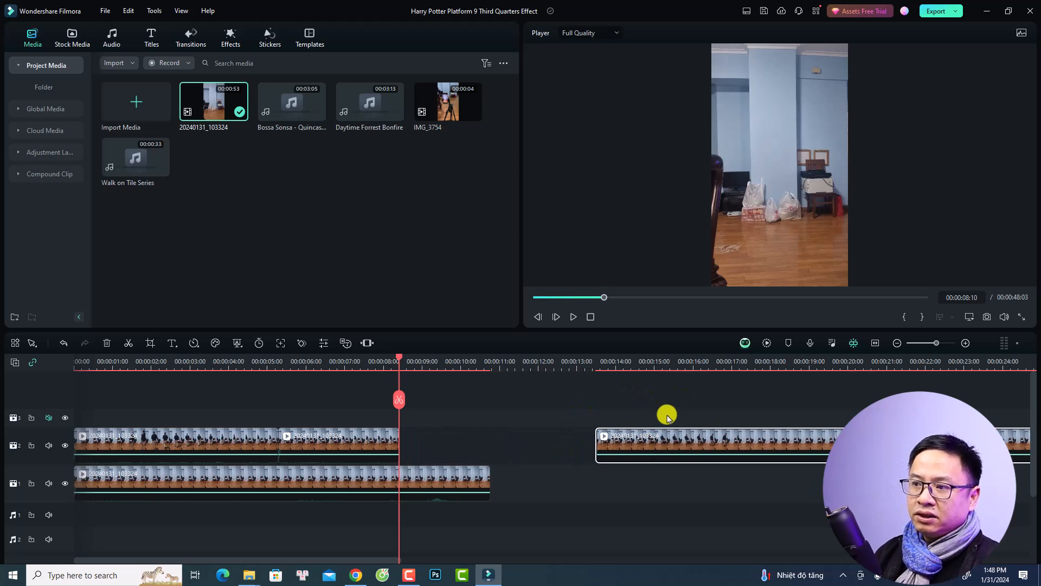
pyautogui.press('Delete')
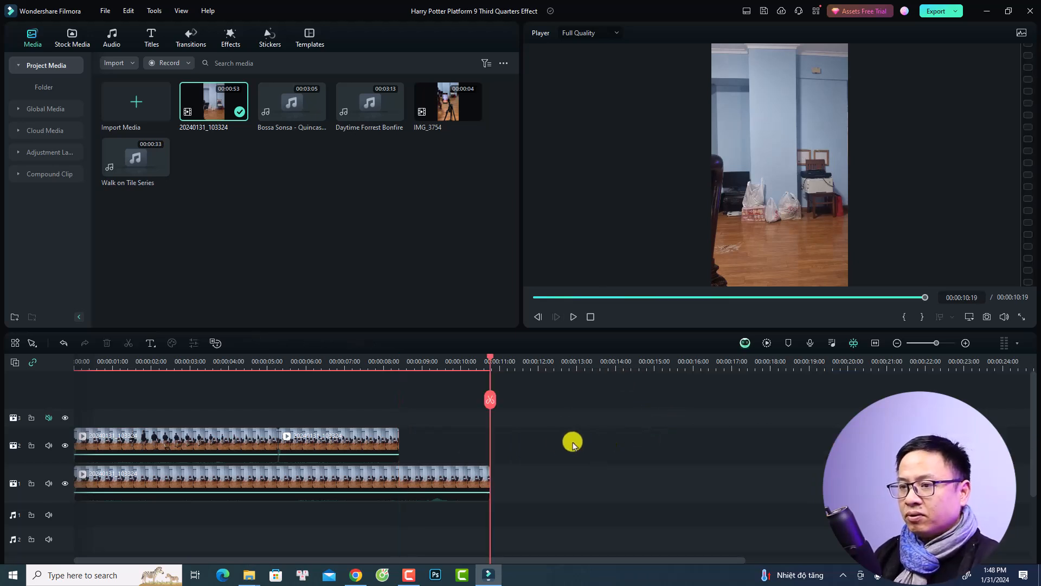
# Open Smart Cutout for the upper track's second piece, where the man stands in front of the wall.
pyautogui.click(287, 361)
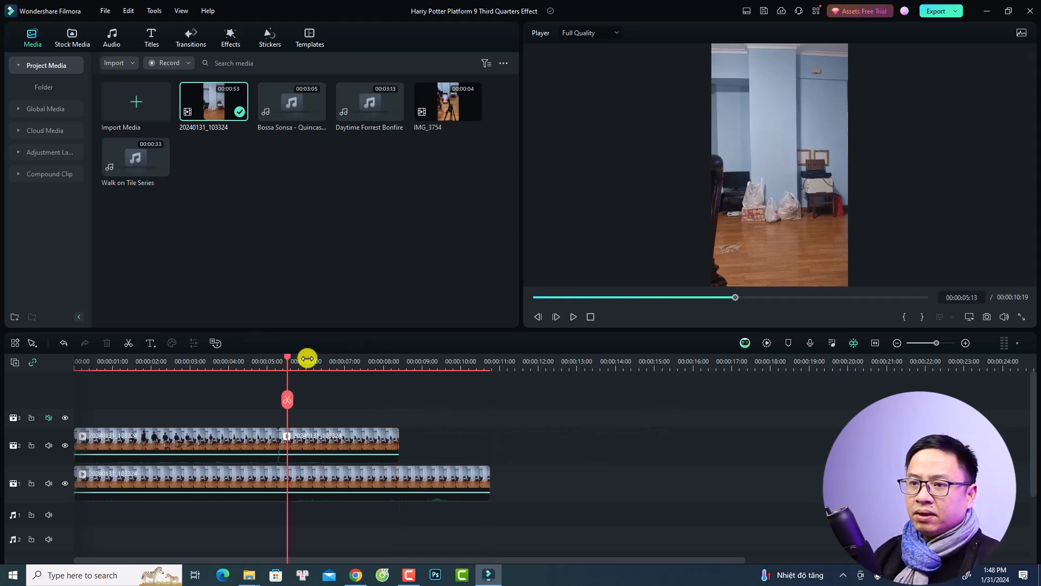
pyautogui.moveTo(307, 358); pyautogui.dragTo(405, 361)
pyautogui.click(340, 438)
pyautogui.moveTo(289, 361); pyautogui.dragTo(273, 365)
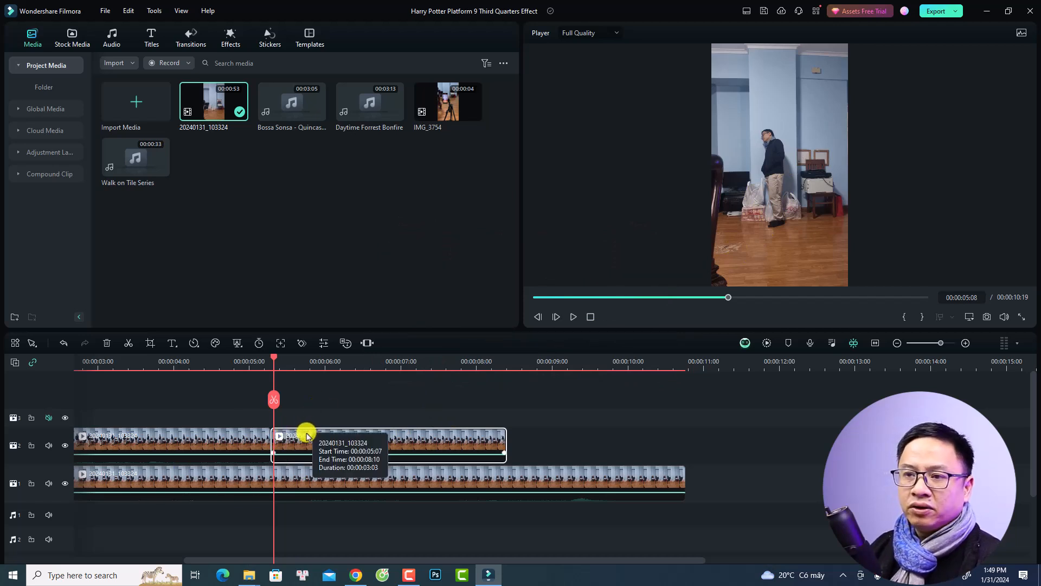
pyautogui.click(238, 344)
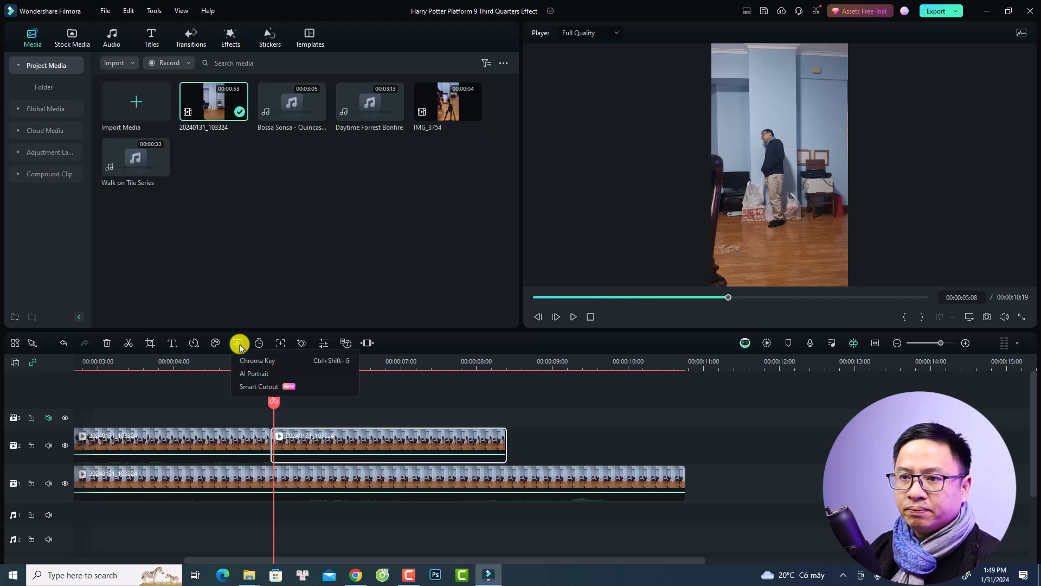
pyautogui.click(260, 387)
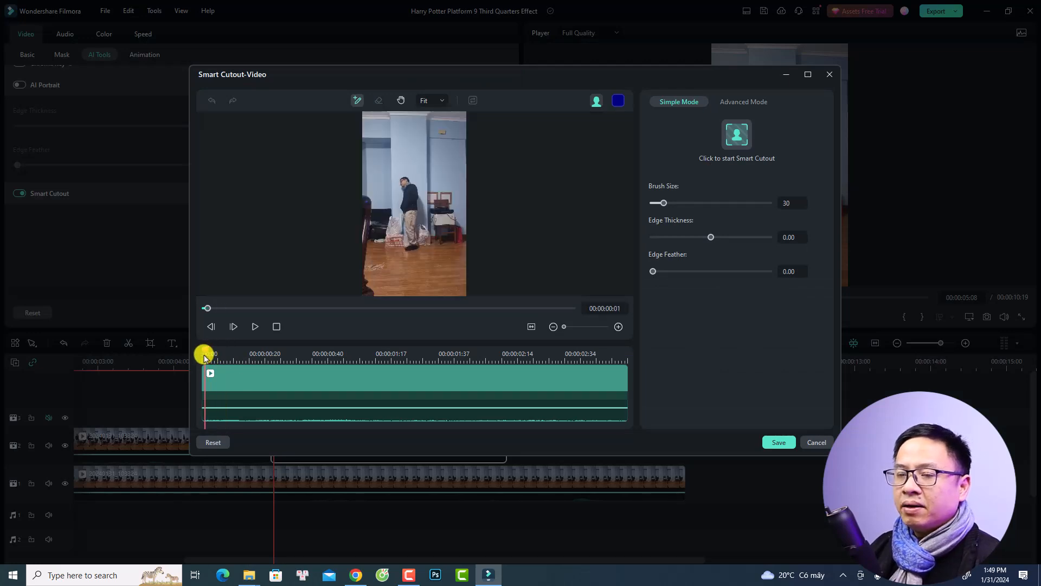
# Mark the man in the first frame with the cutout brush at size 130 and preview him on a transparent background.
pyautogui.moveTo(211, 356); pyautogui.dragTo(194, 359)
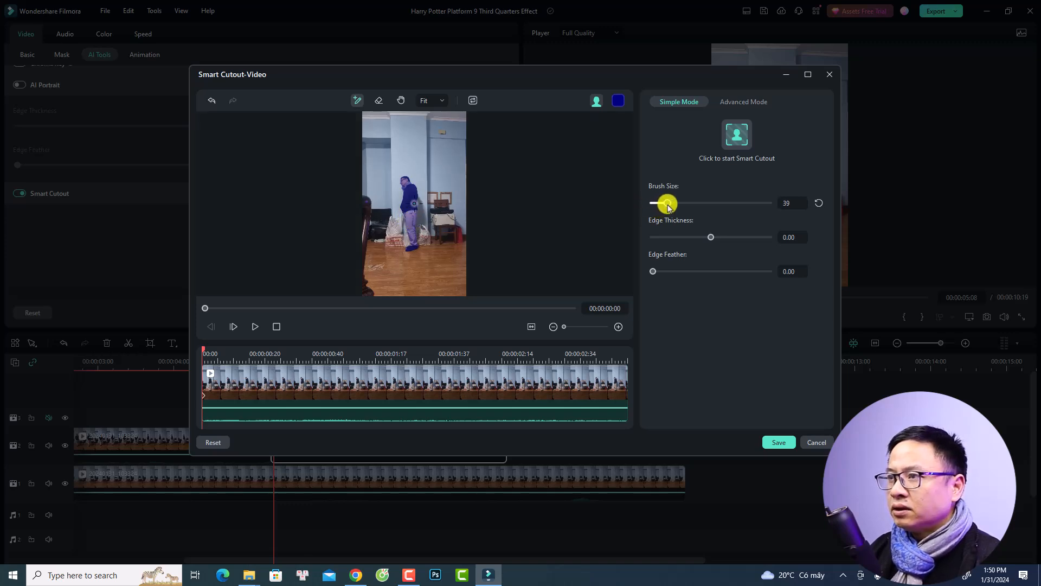
pyautogui.moveTo(680, 204); pyautogui.dragTo(703, 204)
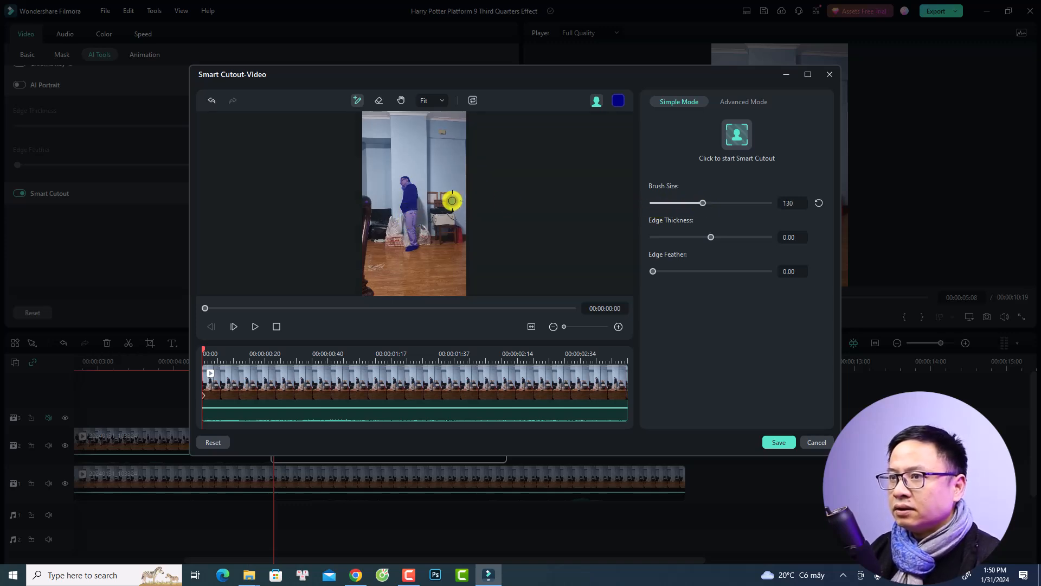
pyautogui.click(596, 104)
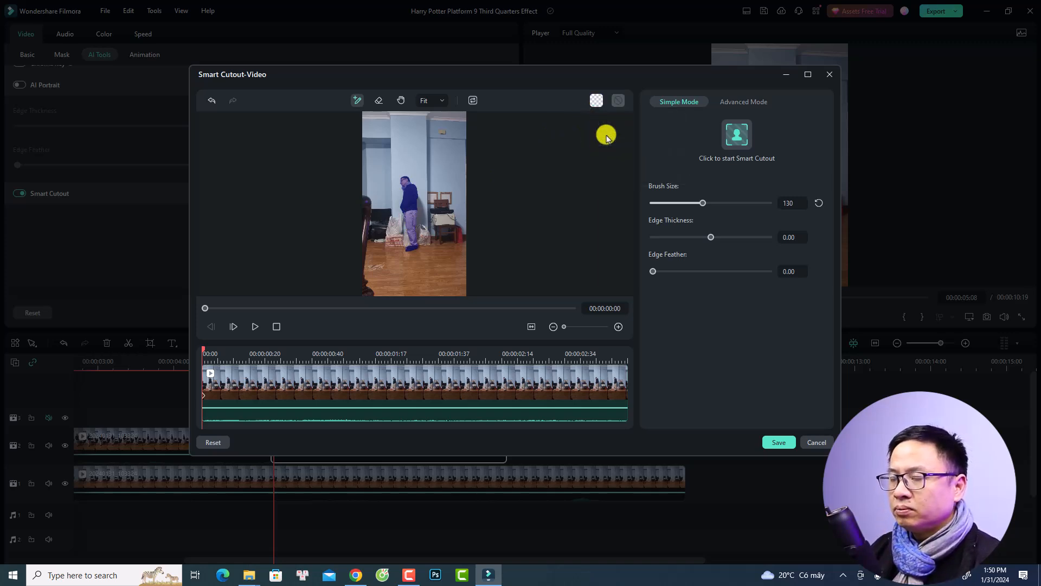
pyautogui.click(606, 138)
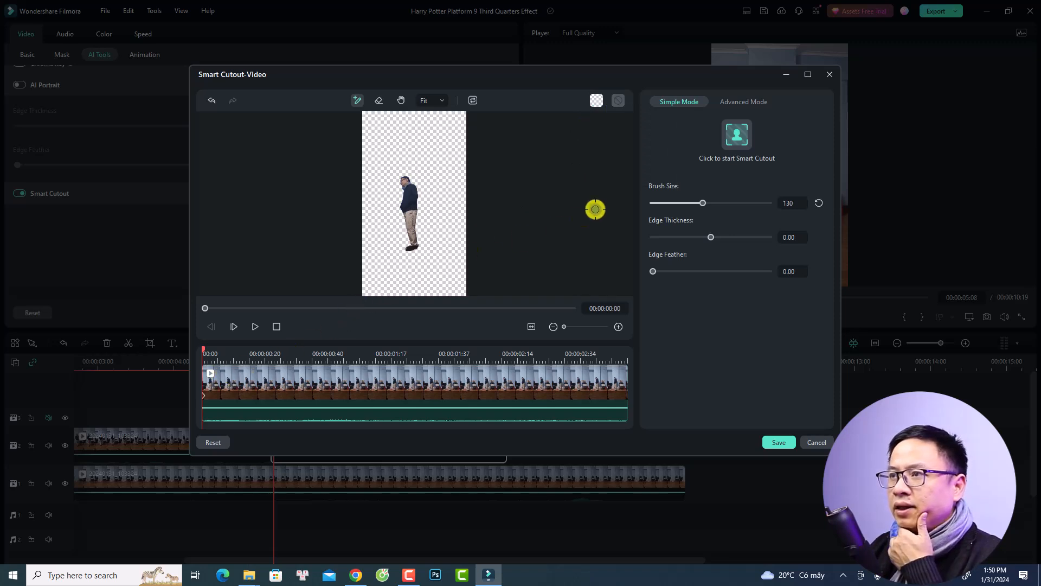
# Run Smart Cutout over the whole clip and play back the tracked cutout.
pyautogui.click(738, 139)
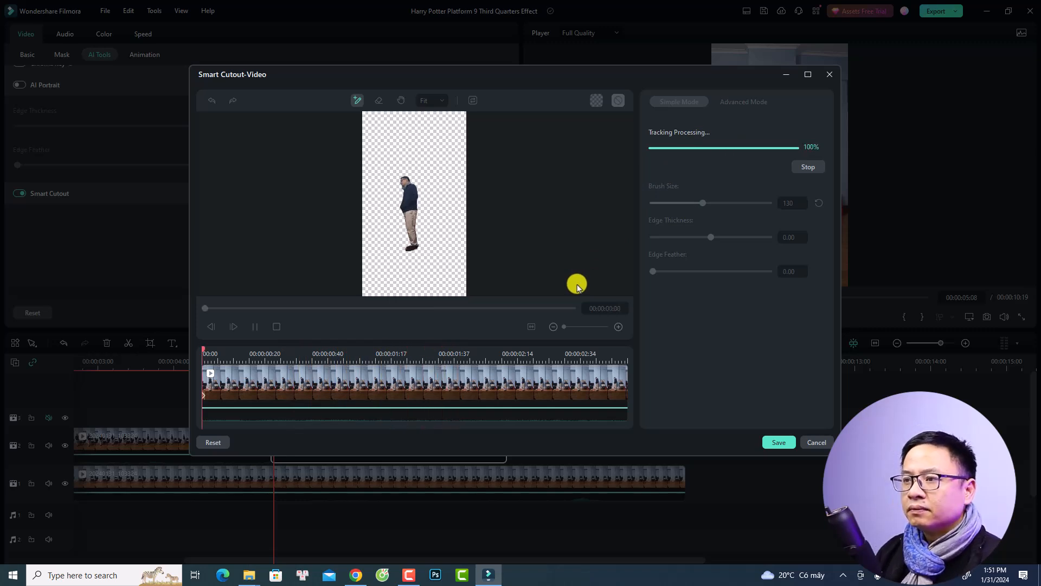
pyautogui.click(255, 327)
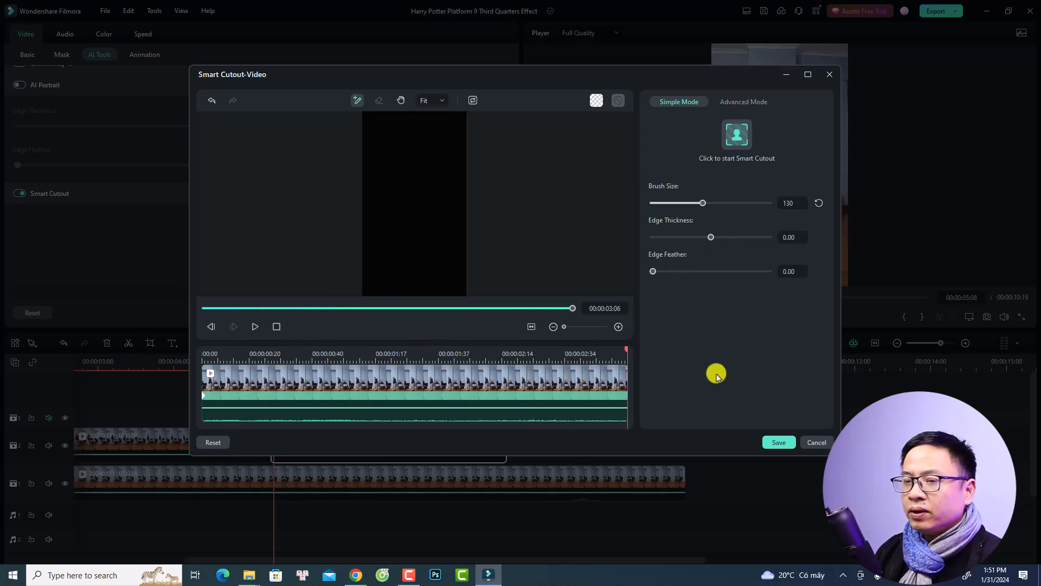
# Set the cutout's edge feather to 4 and save the Smart Cutout.
pyautogui.click(319, 356)
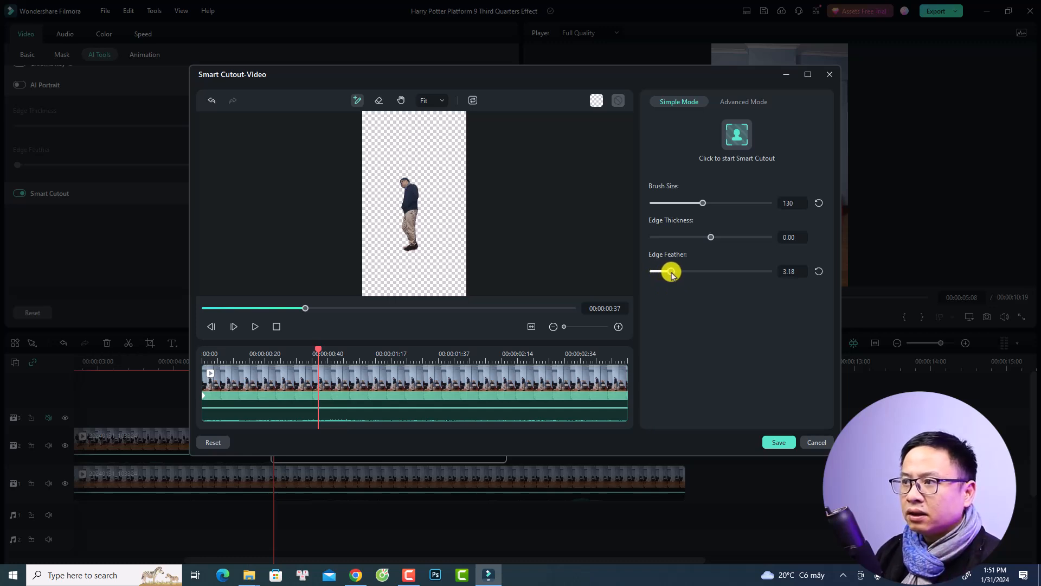
pyautogui.click(793, 272)
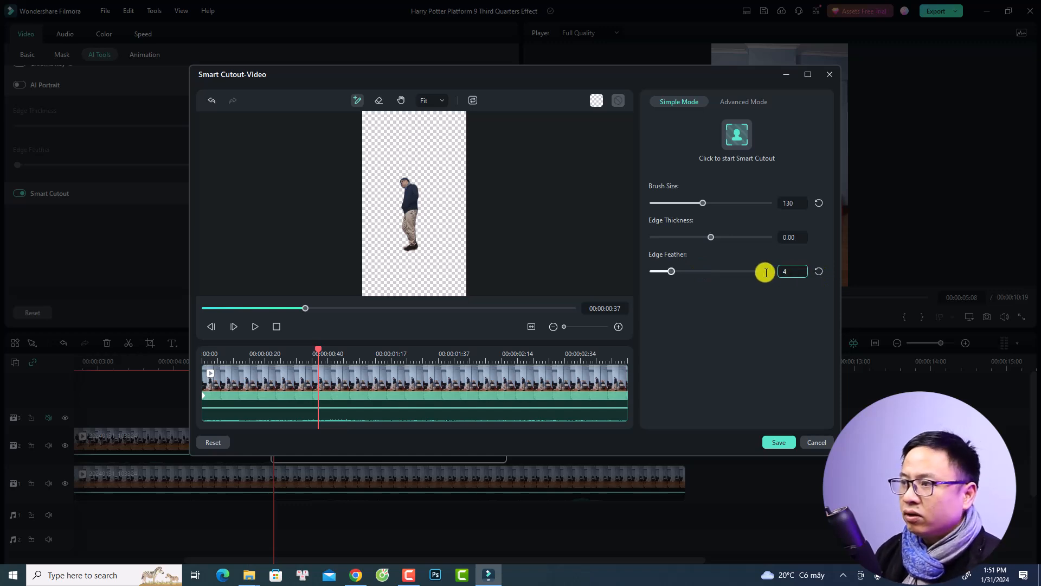
pyautogui.click(779, 442)
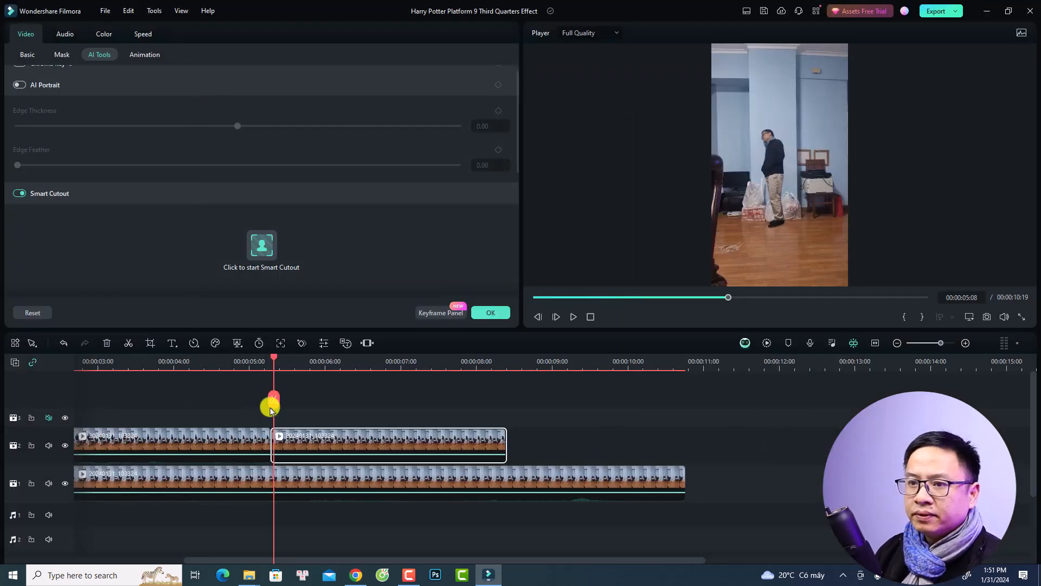
# Play and scrub the footage around 00:00:05:07 to examine the jump where the upper track's two pieces meet.
pyautogui.click(240, 361)
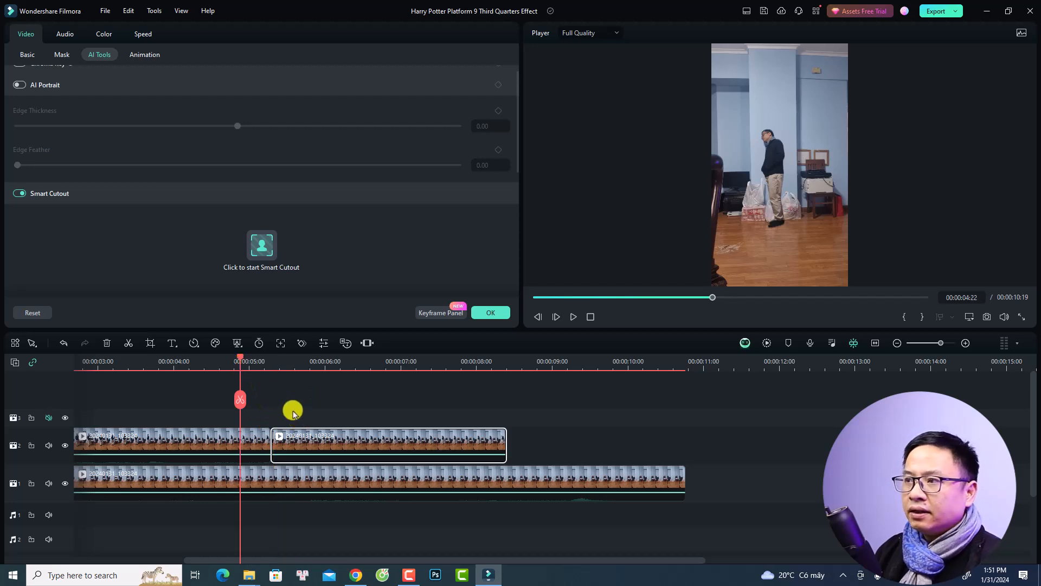
pyautogui.click(159, 361)
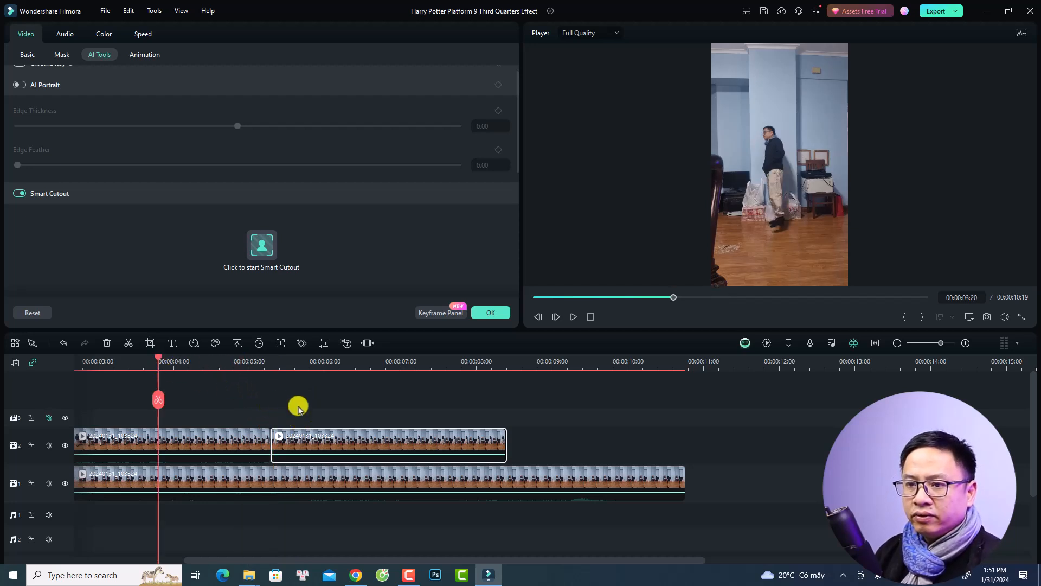
pyautogui.press('space')
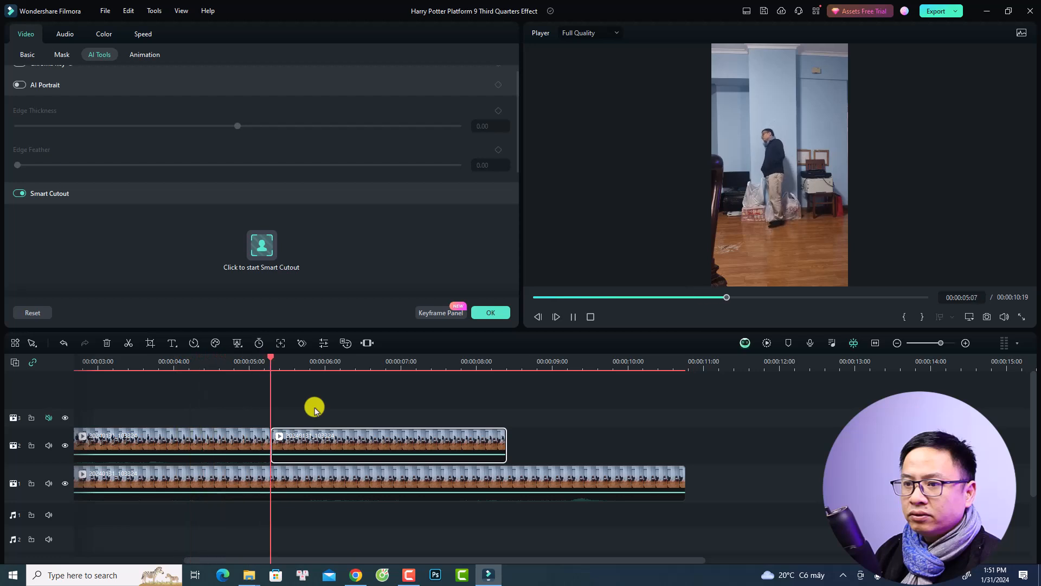
pyautogui.press('space')
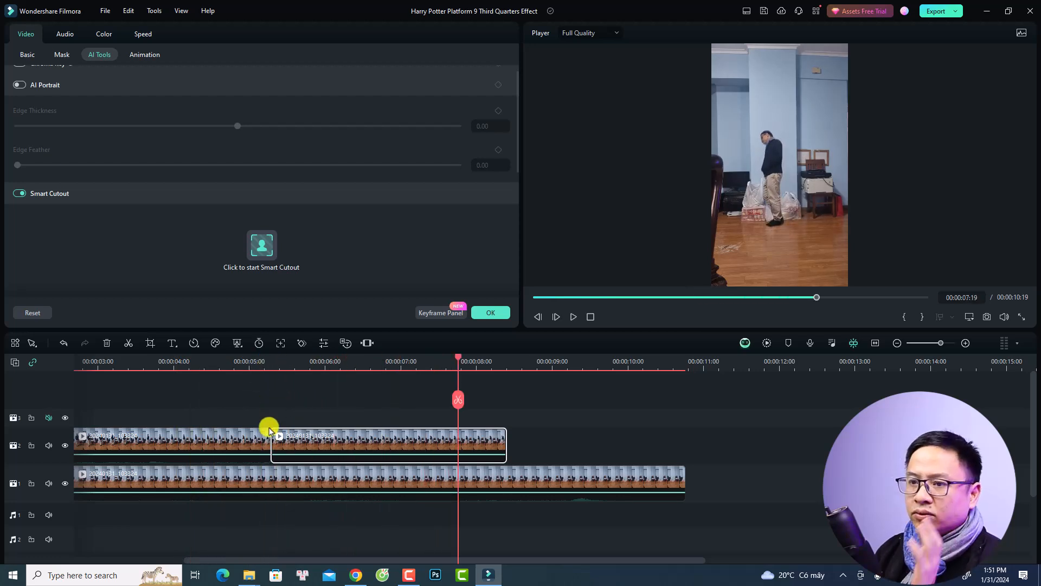
pyautogui.click(253, 367)
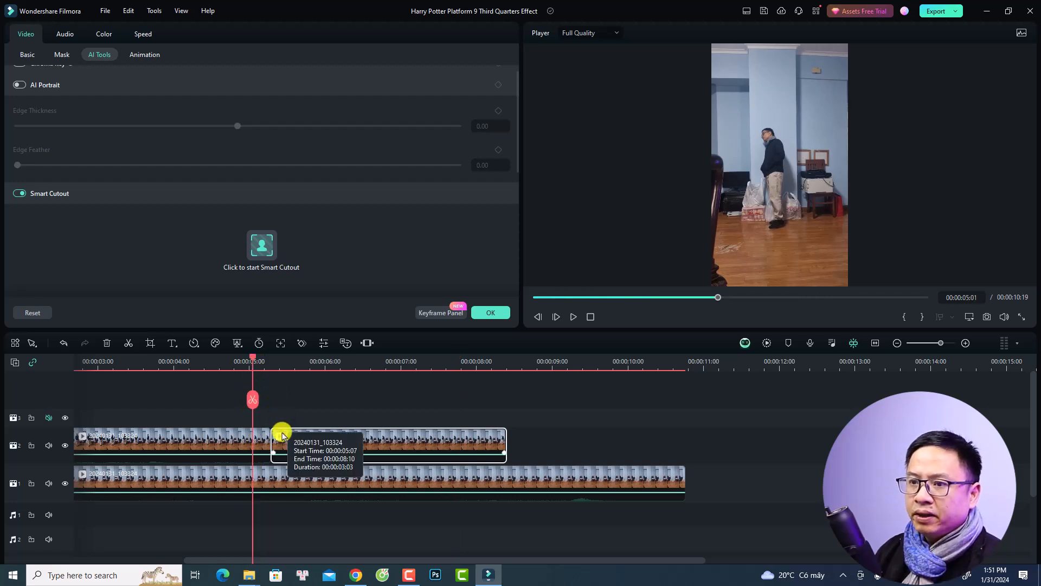
pyautogui.click(279, 370)
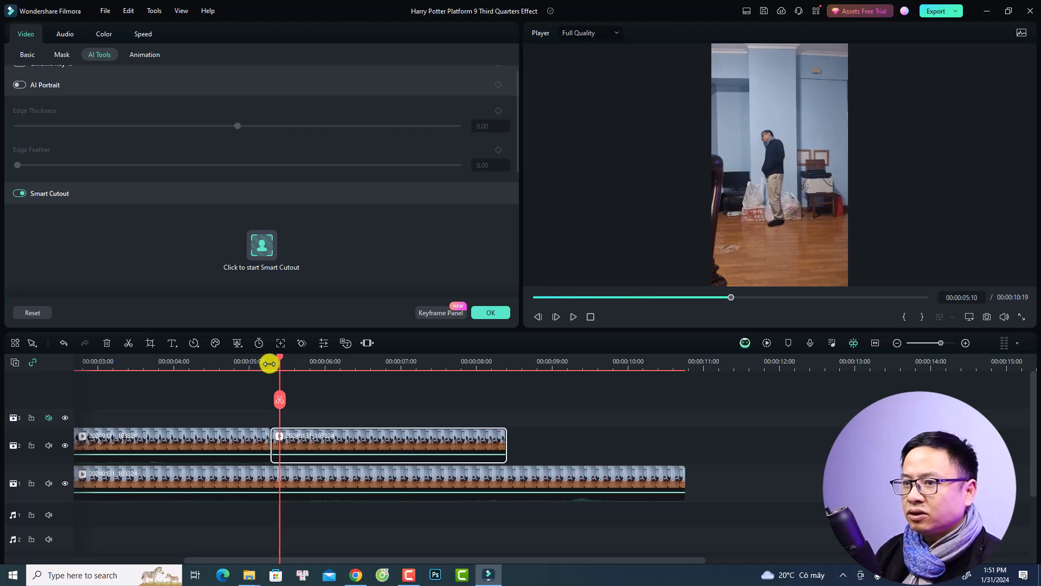
pyautogui.scroll(5, 394, 367)
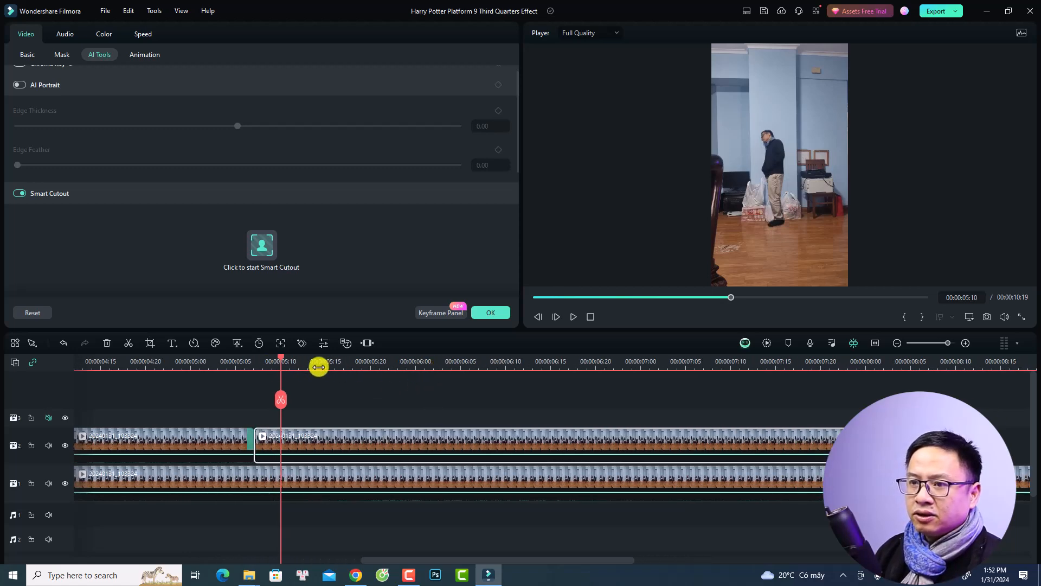
pyautogui.click(222, 365)
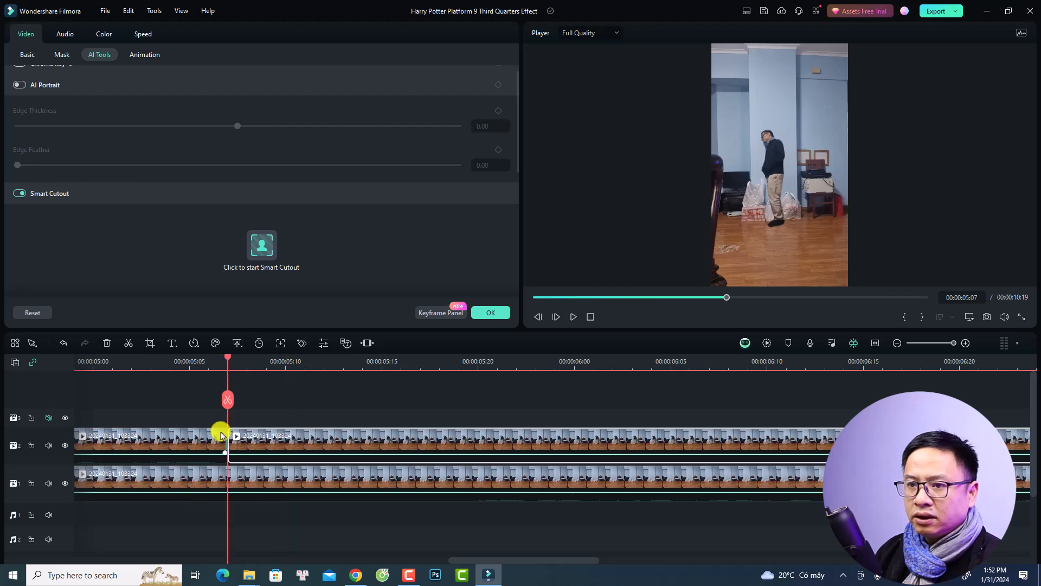
pyautogui.click(209, 364)
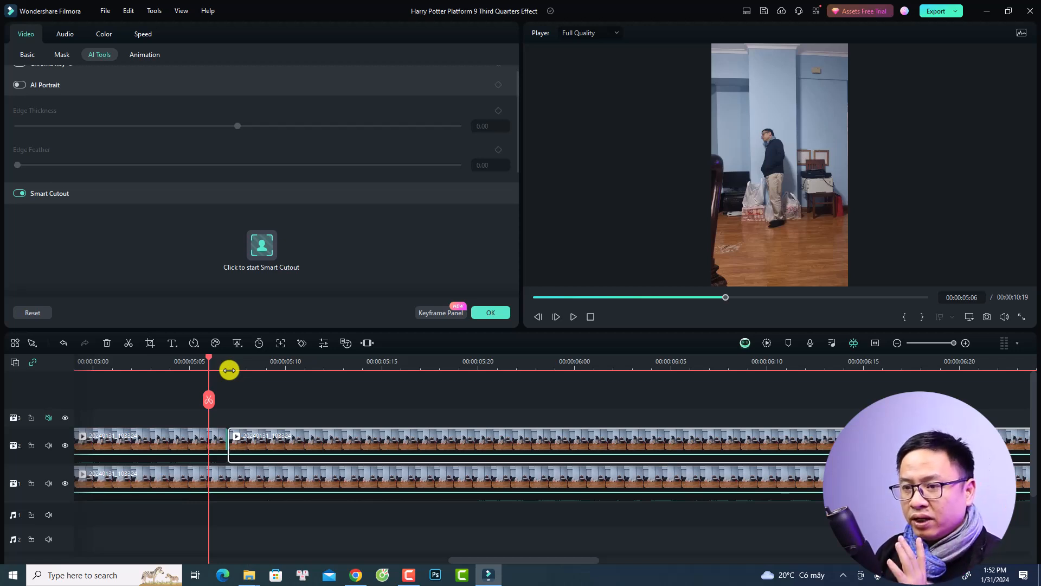
pyautogui.press('space')
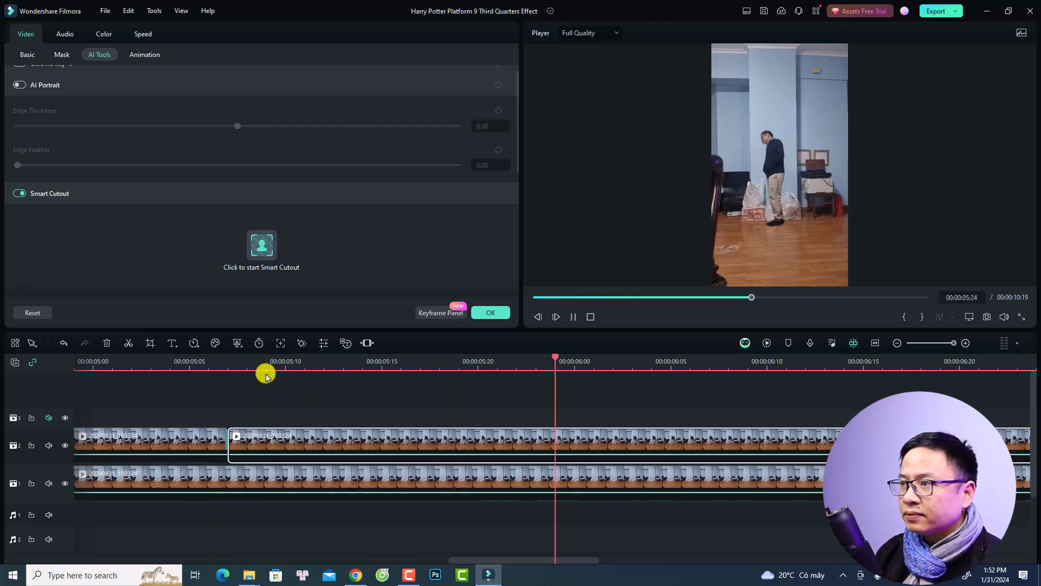
# Add a Dissolve transition between the upper track's two pieces and shorten it to about 8 frames.
pyautogui.click(491, 312)
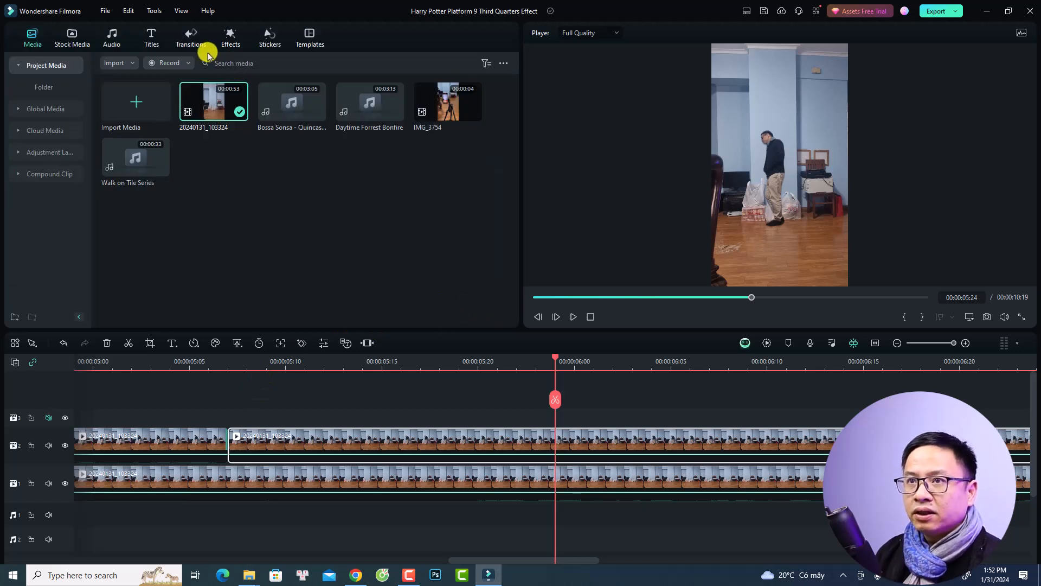
pyautogui.click(197, 40)
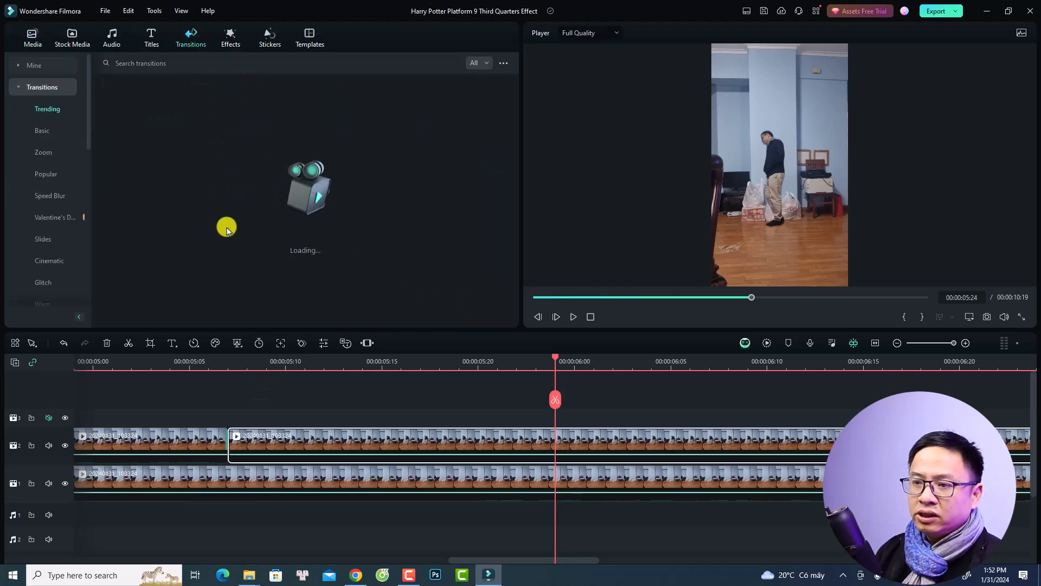
pyautogui.click(211, 369)
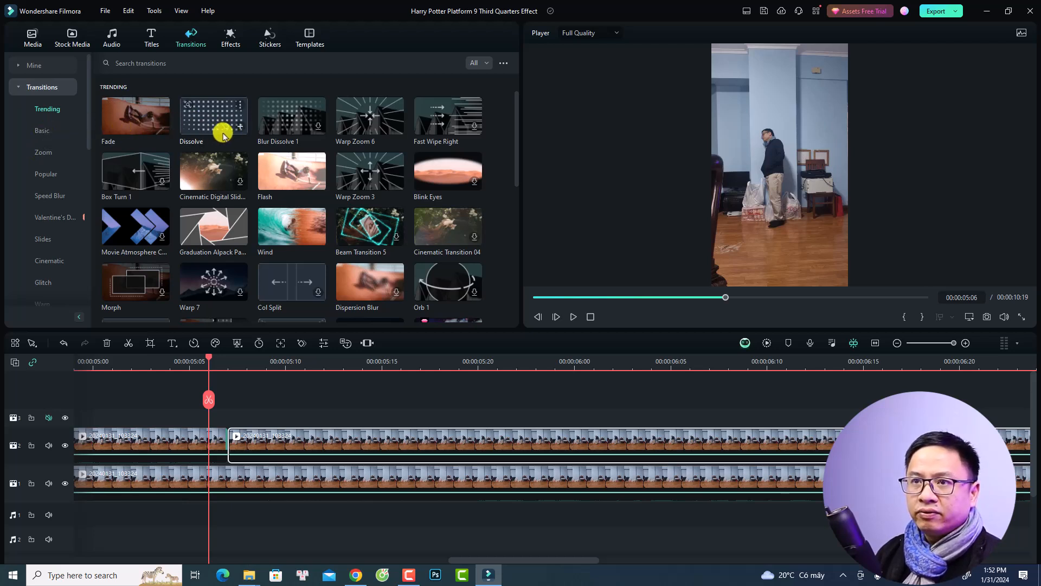
pyautogui.moveTo(188, 123); pyautogui.dragTo(228, 434)
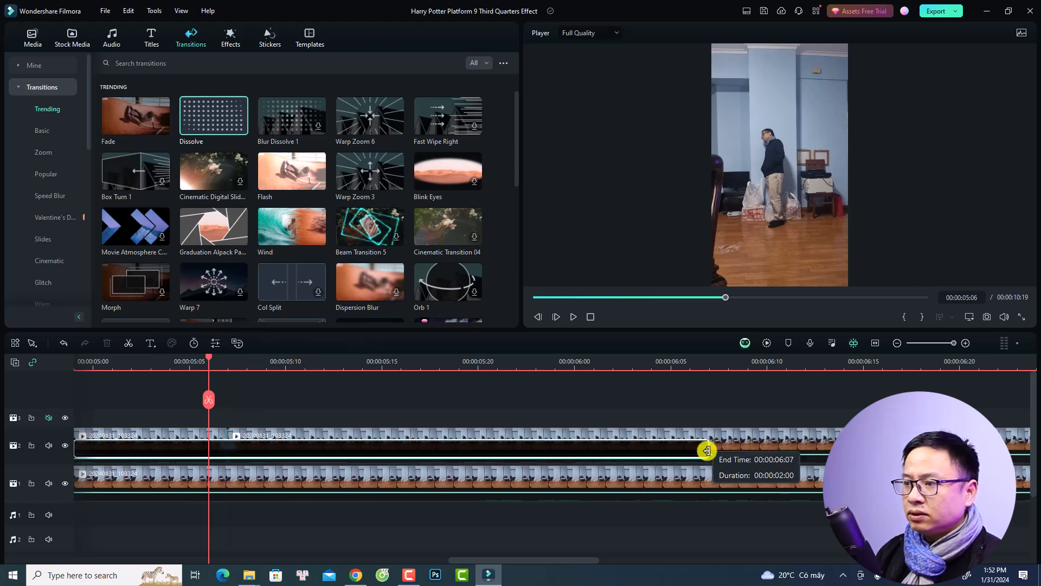
pyautogui.moveTo(707, 451); pyautogui.dragTo(300, 452)
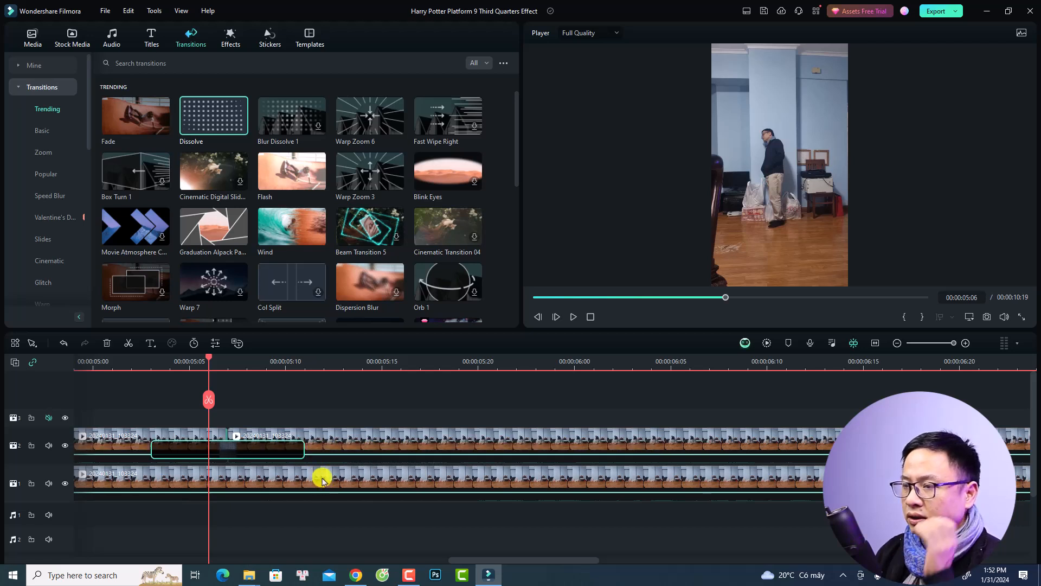
# Play the shortened Dissolve transition and render the timeline preview.
pyautogui.click(133, 362)
pyautogui.press('space')
pyautogui.press('space')
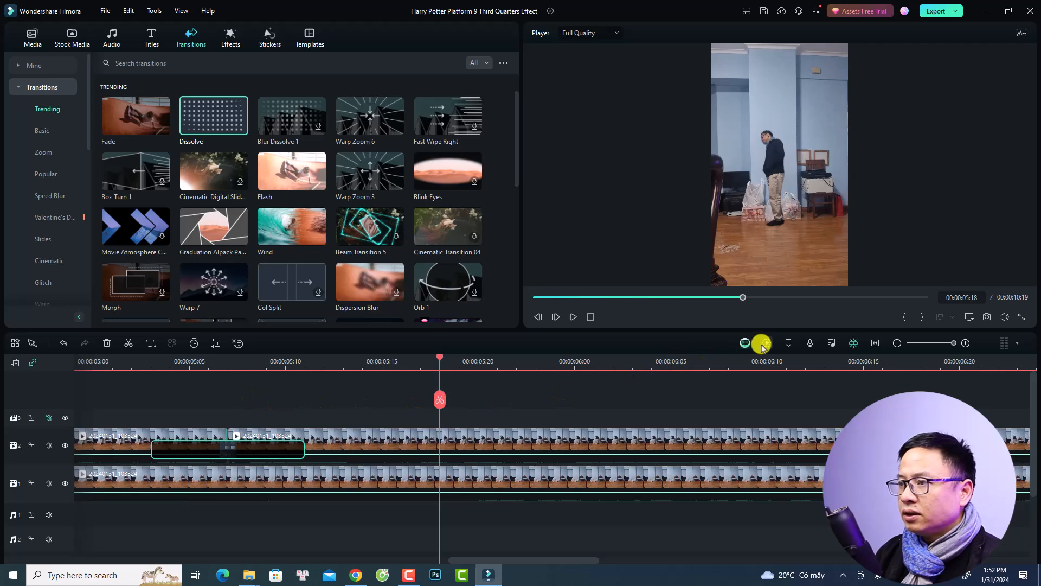
pyautogui.click(768, 344)
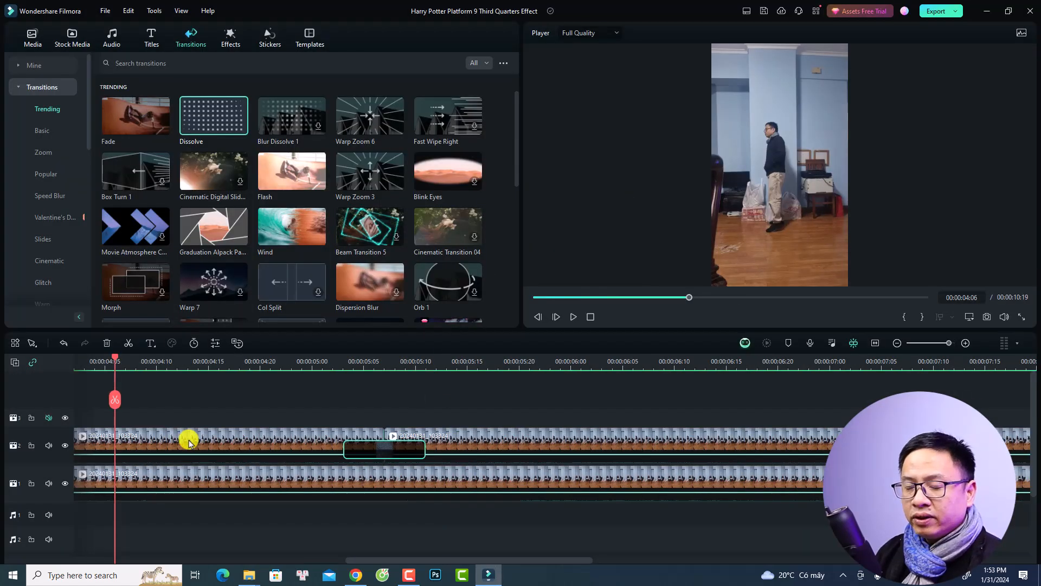
# Play the rendered footage from before the Dissolve transition and step back frame by frame to examine the blend.
pyautogui.hscroll(-5, 186, 437)
pyautogui.click(134, 365)
pyautogui.press('space')
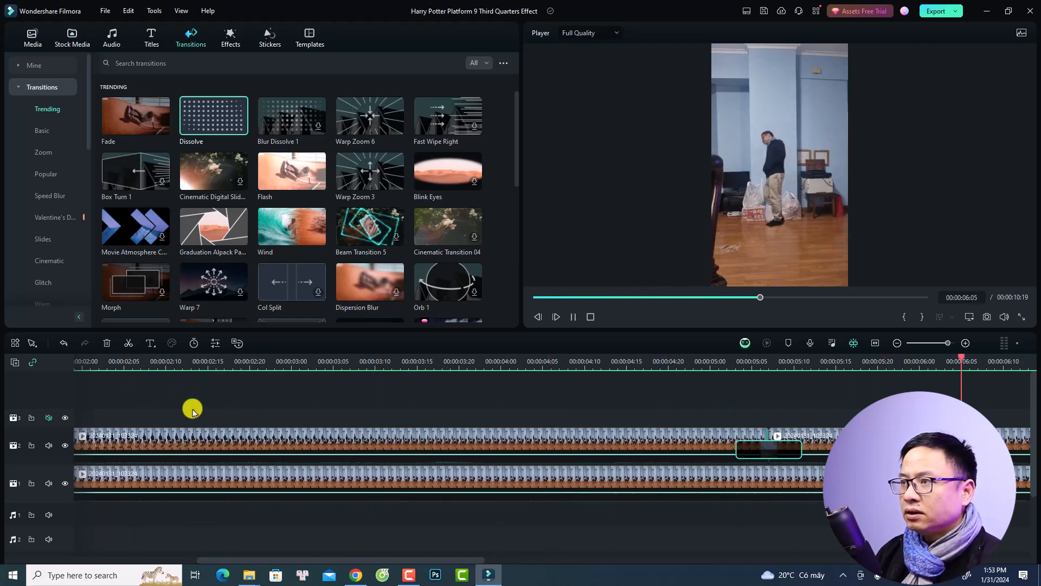
pyautogui.press('space')
pyautogui.press('Left')
pyautogui.press('Left')
pyautogui.press('Left')
pyautogui.press('Left')
pyautogui.press('Left')
pyautogui.press('Left')
pyautogui.press('Left')
pyautogui.press('Left')
pyautogui.press('Left')
pyautogui.press('Left')
pyautogui.press('Left')
pyautogui.press('Left')
pyautogui.press('Left')
pyautogui.press('Left')
pyautogui.press('Left')
pyautogui.press('Left')
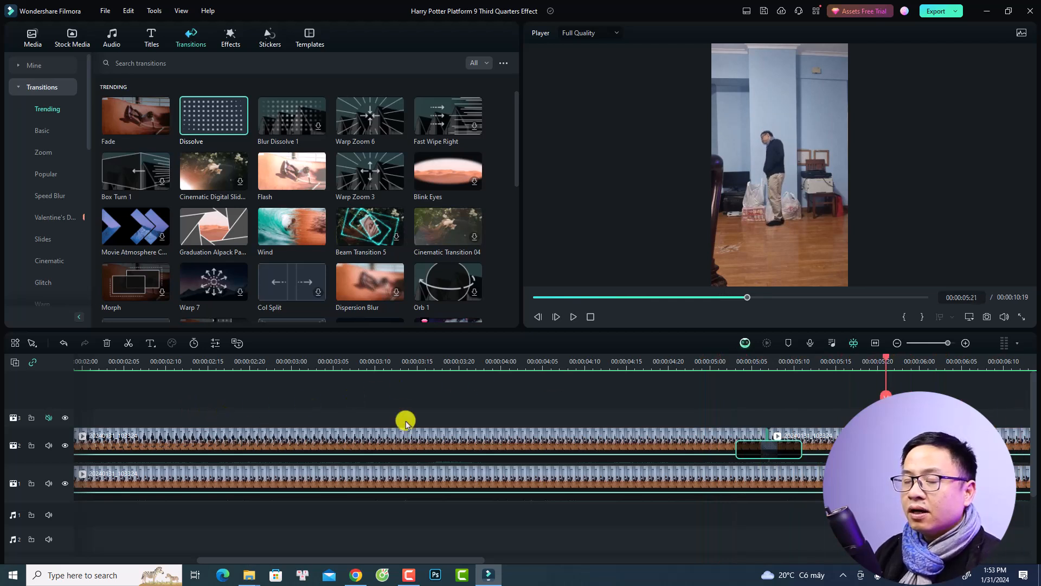
# Add an ellipse mask to the upper track's second piece at 00:00:05:11, the end of the Dissolve transition.
pyautogui.click(801, 361)
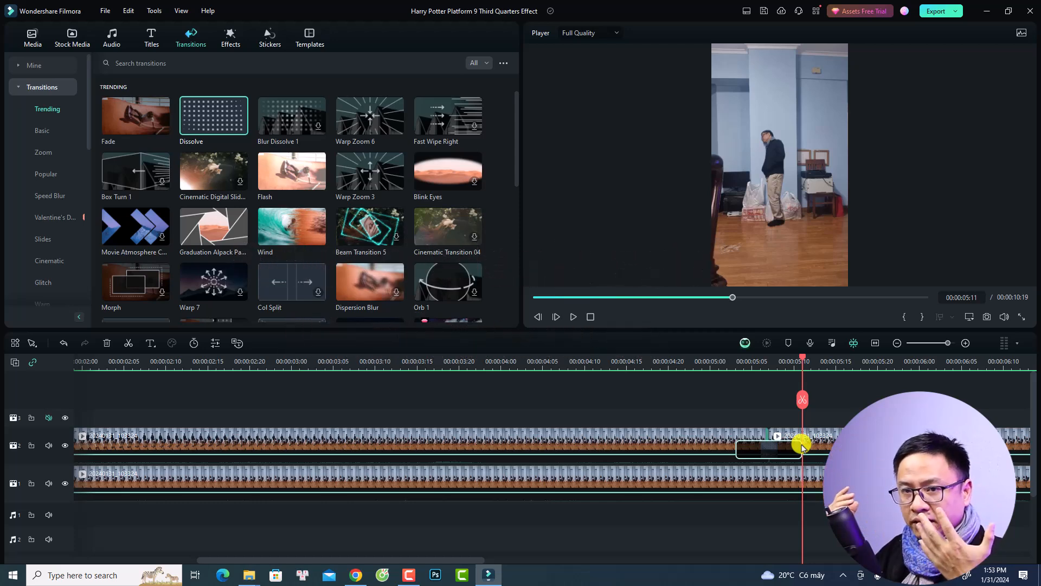
pyautogui.scroll(-2, 797, 458)
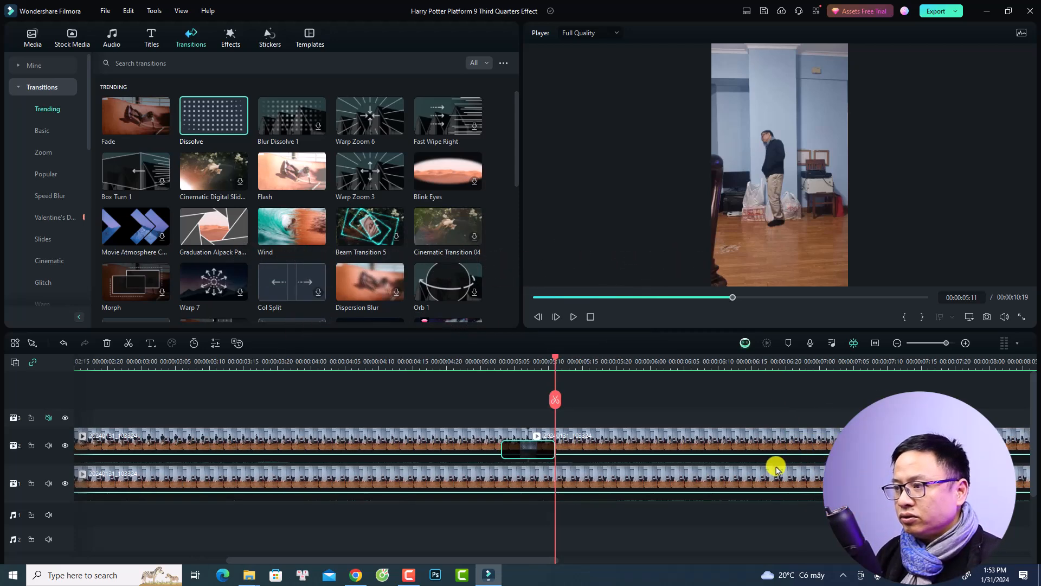
pyautogui.click(620, 448)
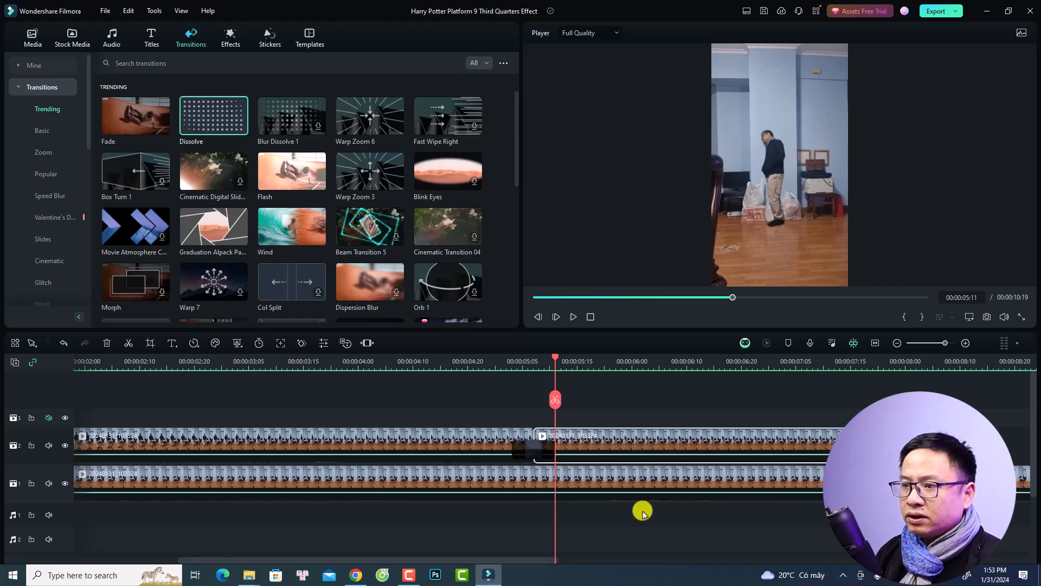
pyautogui.doubleClick(615, 442)
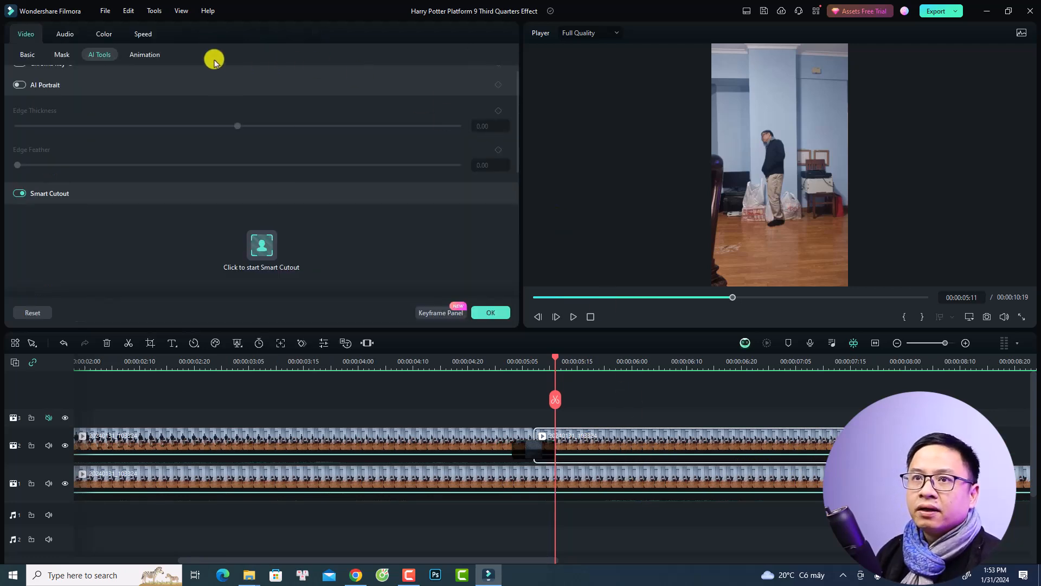
pyautogui.click(63, 55)
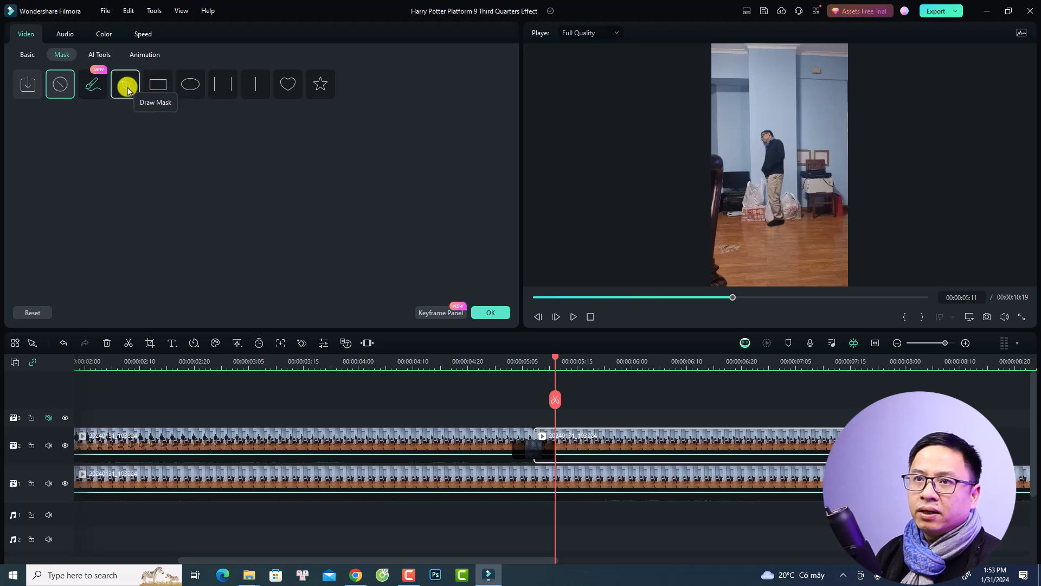
pyautogui.click(186, 86)
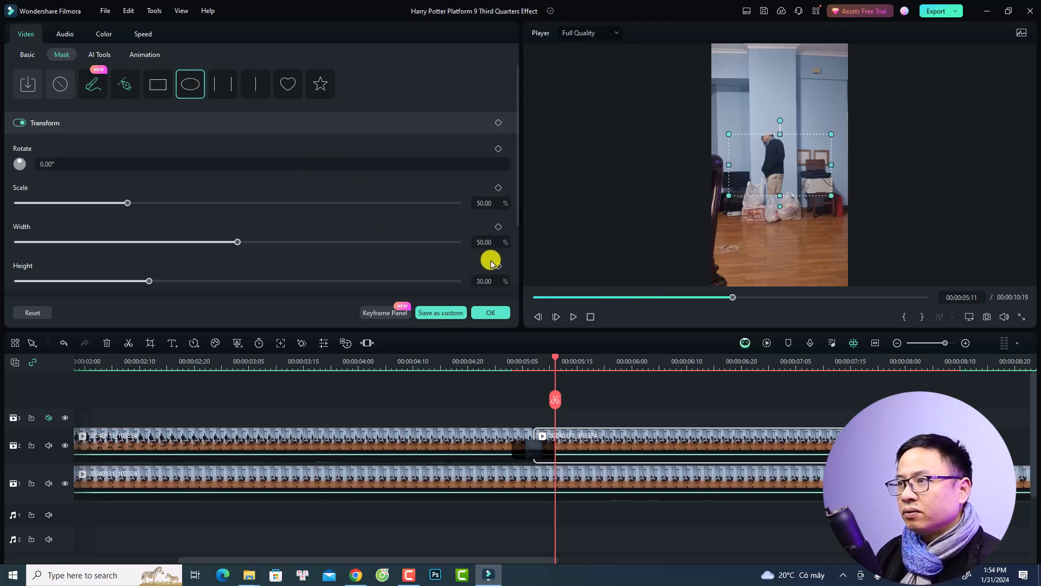
# Resize the ellipse mask around the man to about 23% width and 64% height, and set a Transform keyframe at 00:00:05:11.
pyautogui.moveTo(780, 134); pyautogui.dragTo(780, 122)
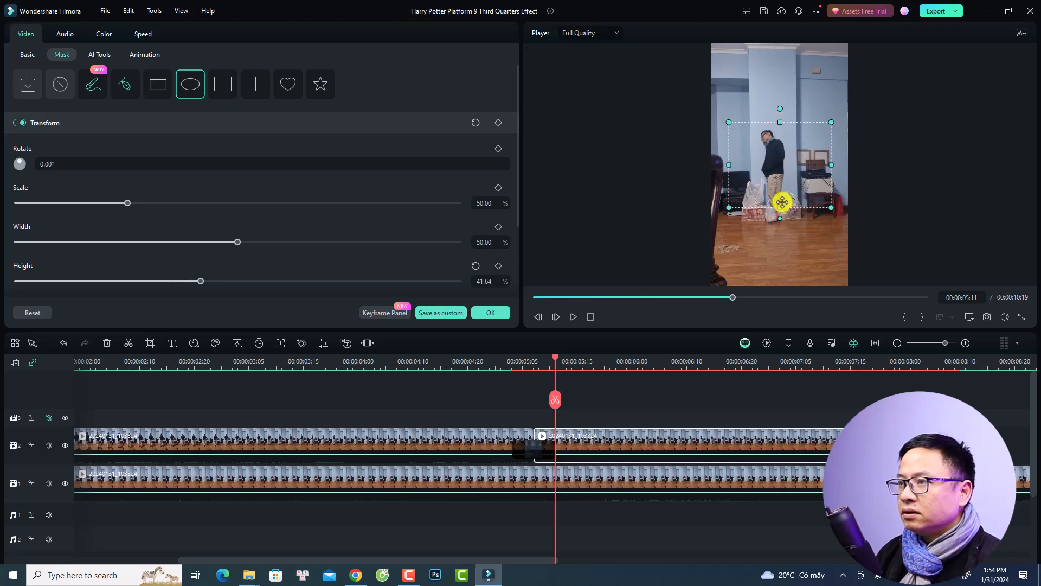
pyautogui.moveTo(778, 207); pyautogui.dragTo(779, 230)
pyautogui.moveTo(832, 164); pyautogui.dragTo(773, 163)
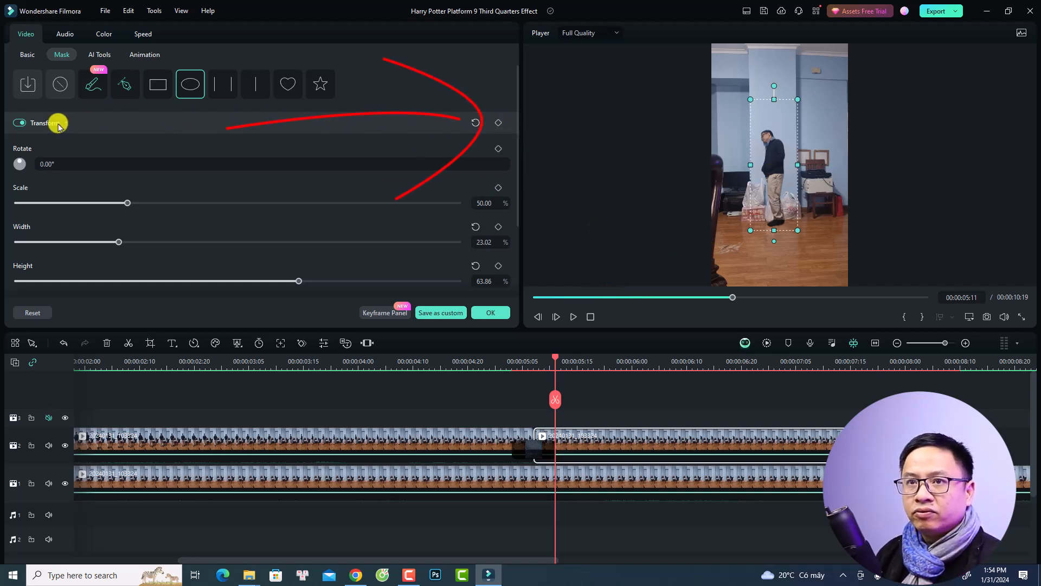
pyautogui.click(498, 123)
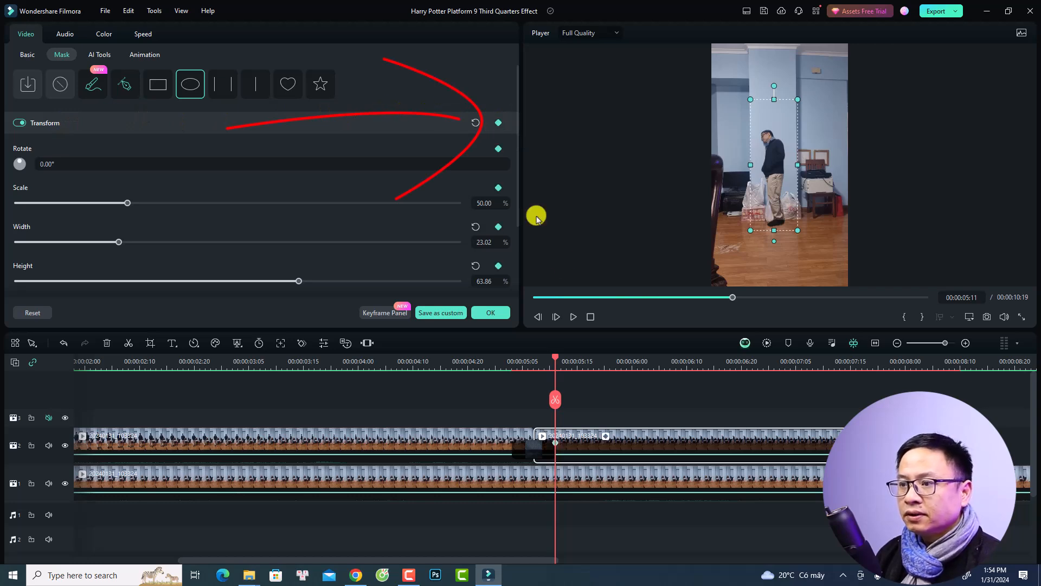
# Keyframe the mask's Scale at 39% at 00:00:05:14 and 25% at 00:00:05:17.
pyautogui.moveTo(585, 366); pyautogui.dragTo(847, 370)
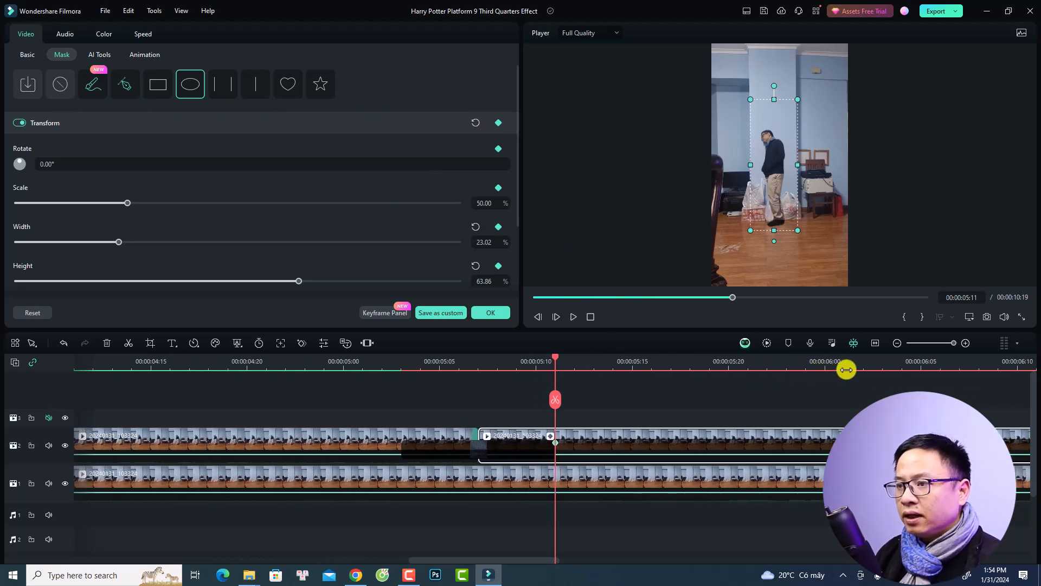
pyautogui.click(613, 365)
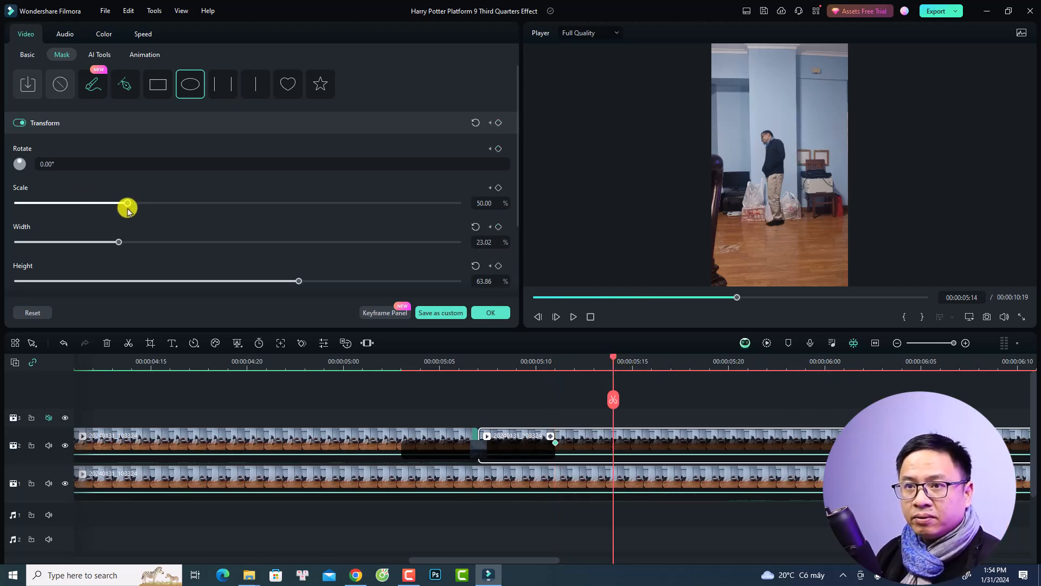
pyautogui.moveTo(125, 208); pyautogui.dragTo(108, 205)
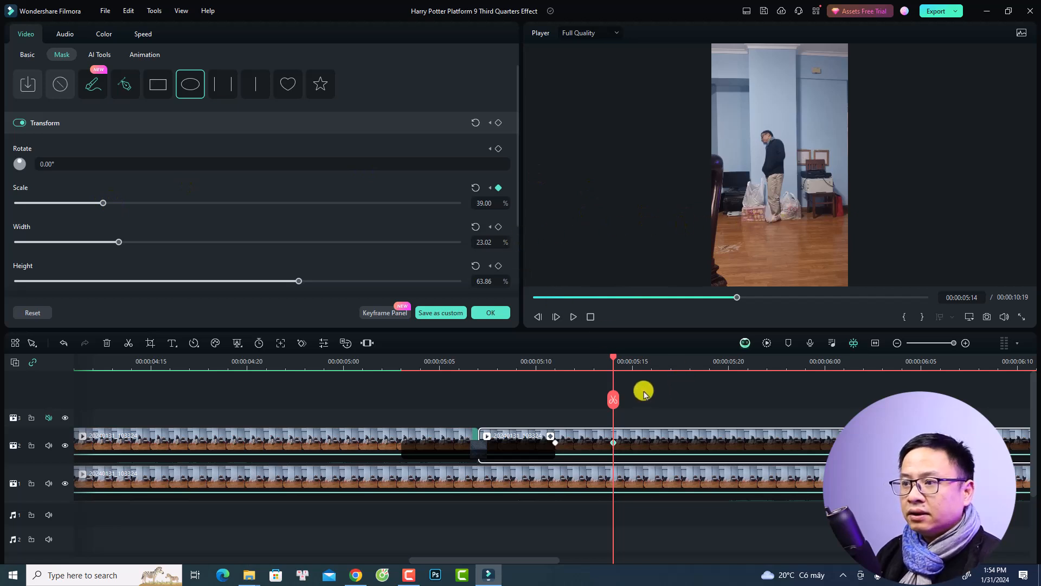
pyautogui.click(670, 359)
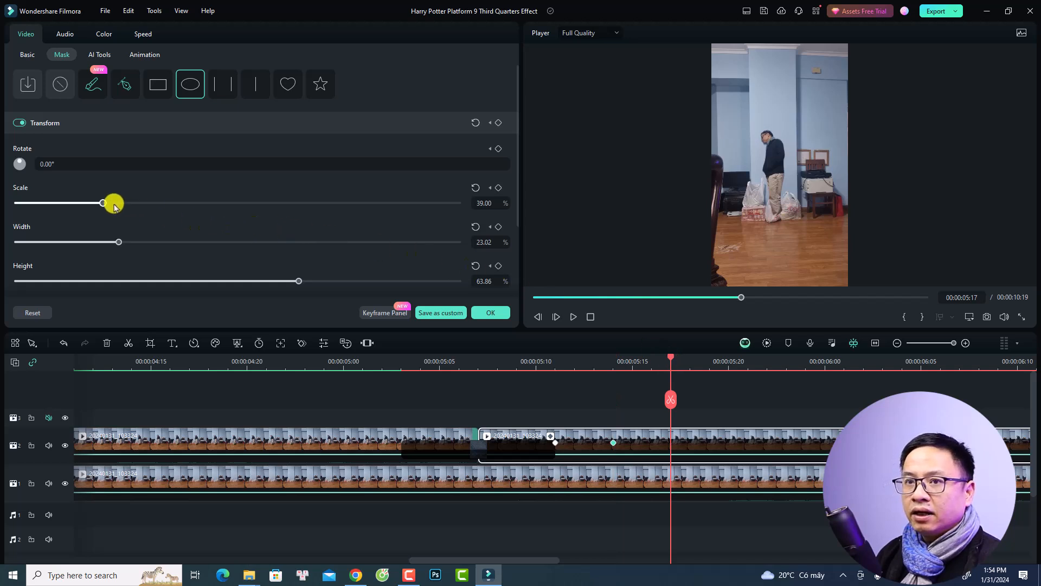
pyautogui.moveTo(103, 205); pyautogui.dragTo(79, 207)
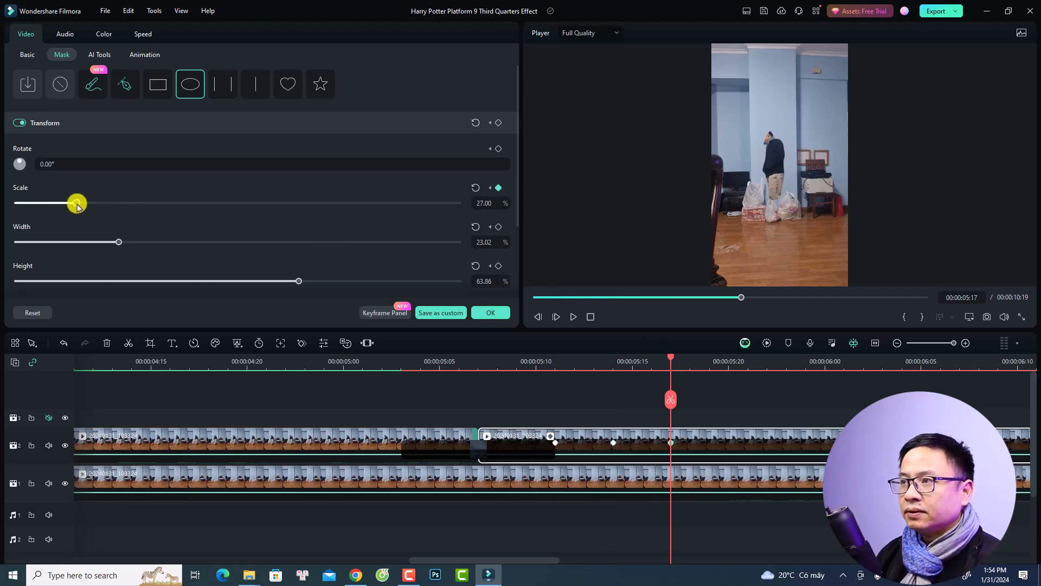
# Keyframe the mask's Scale at 15% at 00:00:05:20 and 0% at 00:00:05:23.
pyautogui.click(728, 364)
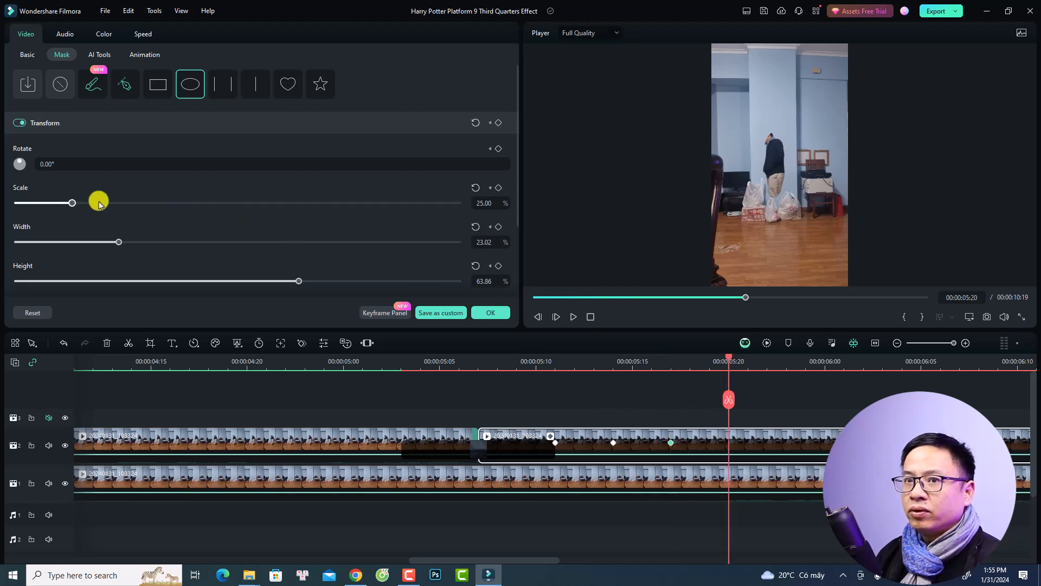
pyautogui.moveTo(72, 203); pyautogui.dragTo(51, 204)
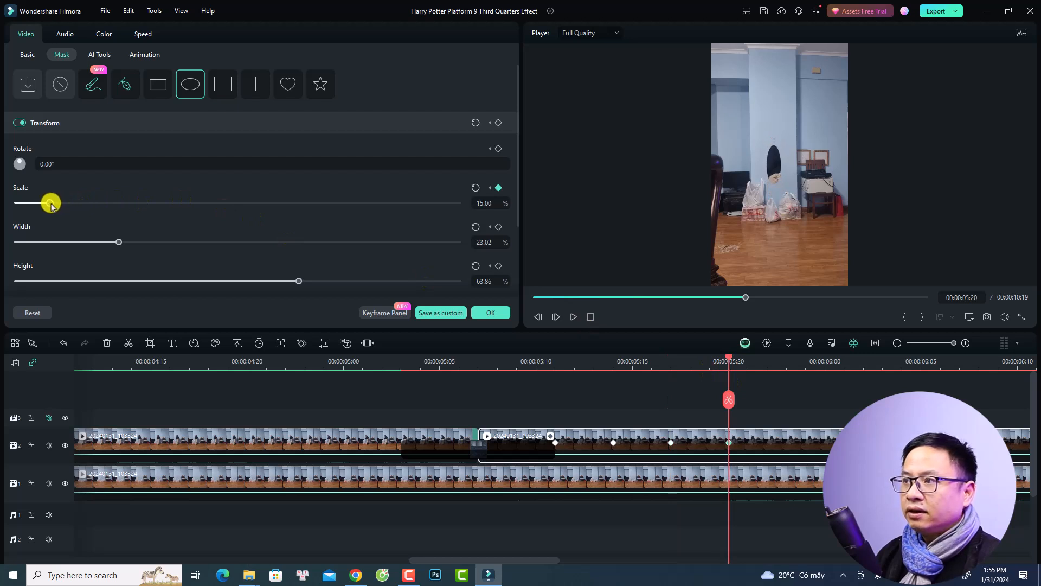
pyautogui.click(785, 365)
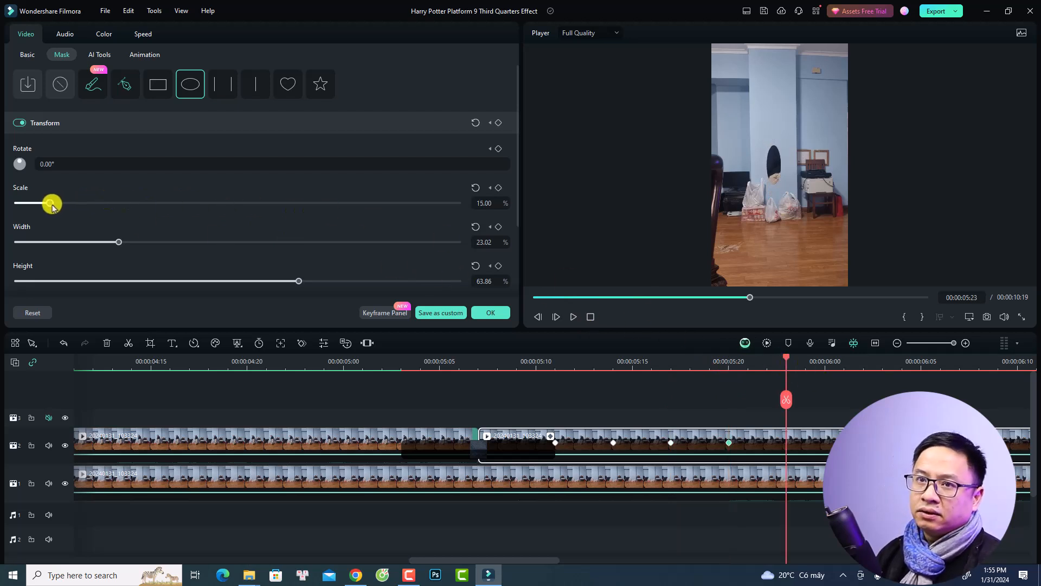
pyautogui.moveTo(51, 205); pyautogui.dragTo(16, 203)
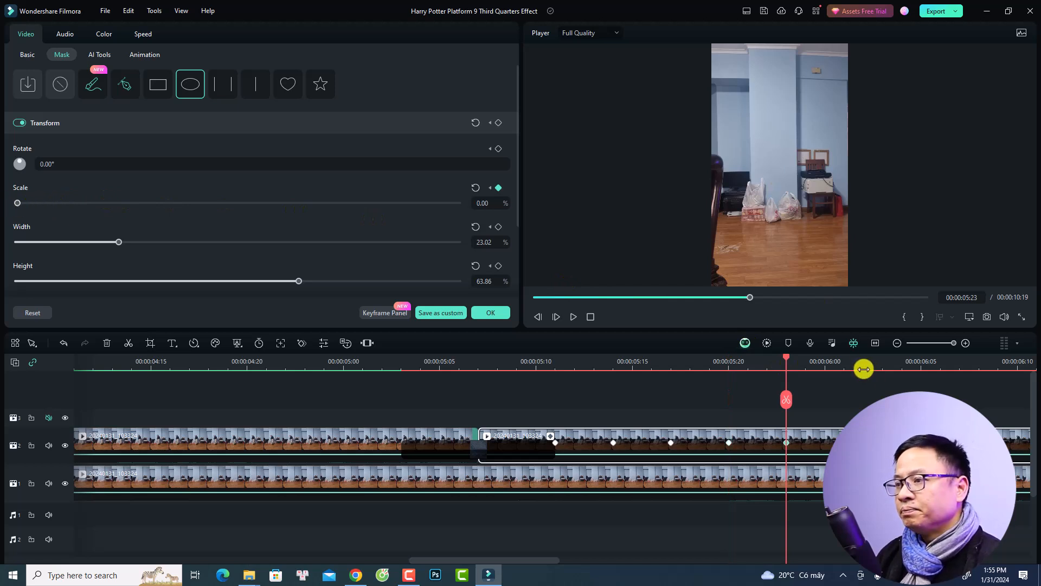
# Render the timeline preview, play the footage from the start past the shrinking mask, and close the mask settings.
pyautogui.click(877, 343)
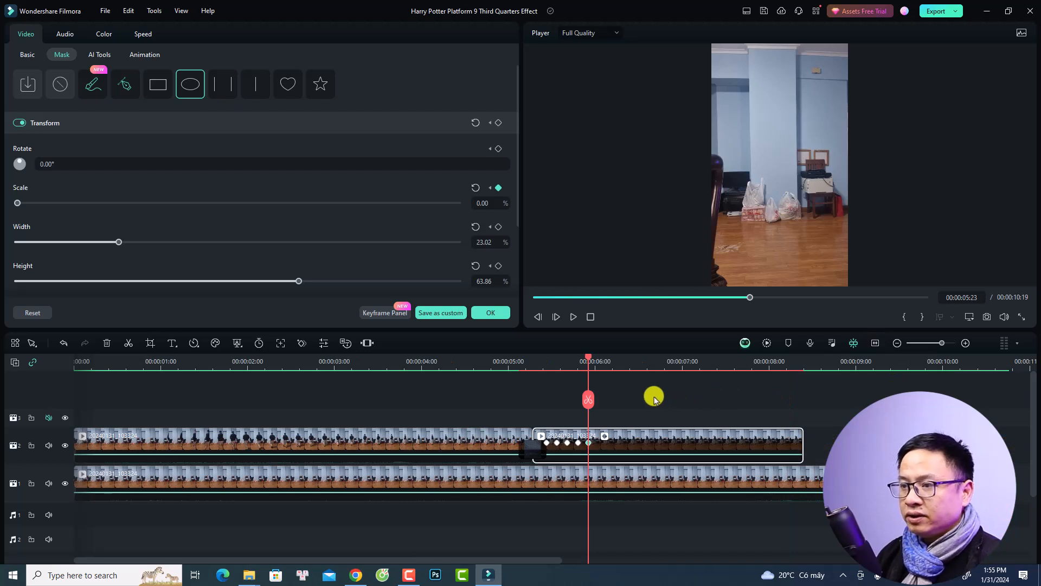
pyautogui.click(87, 362)
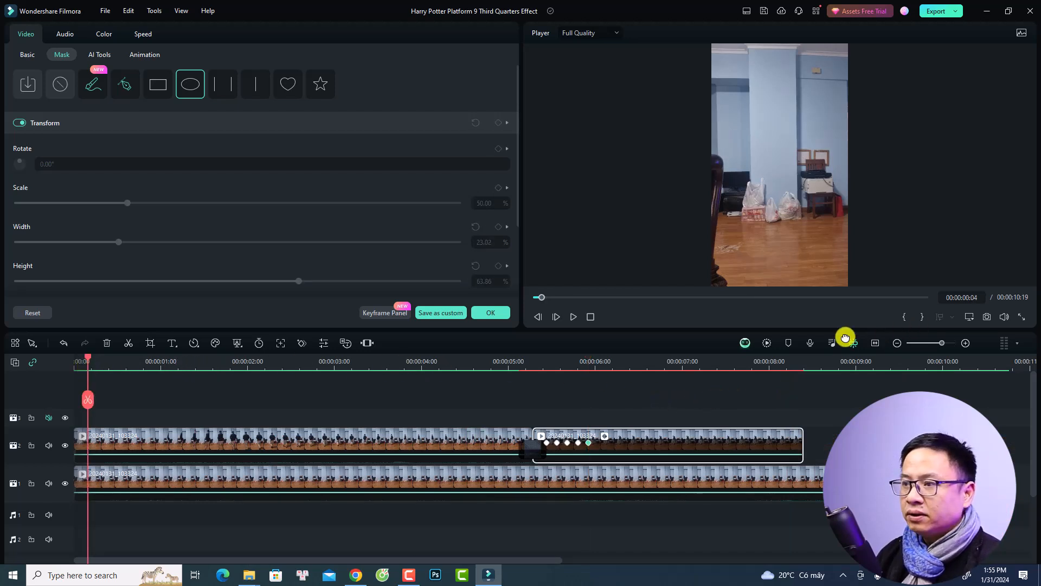
pyautogui.click(768, 343)
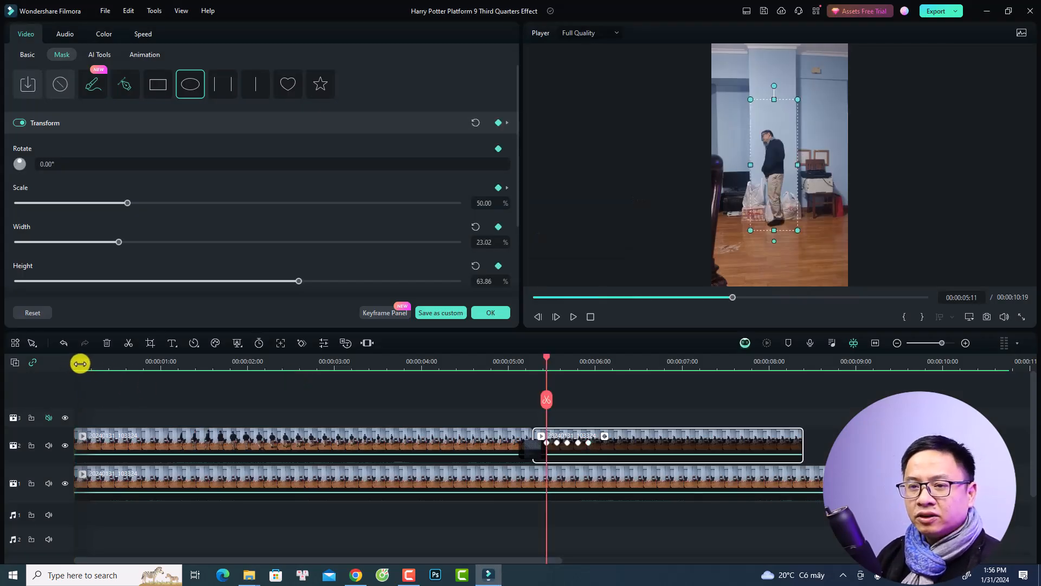
pyautogui.click(80, 361)
pyautogui.press('space')
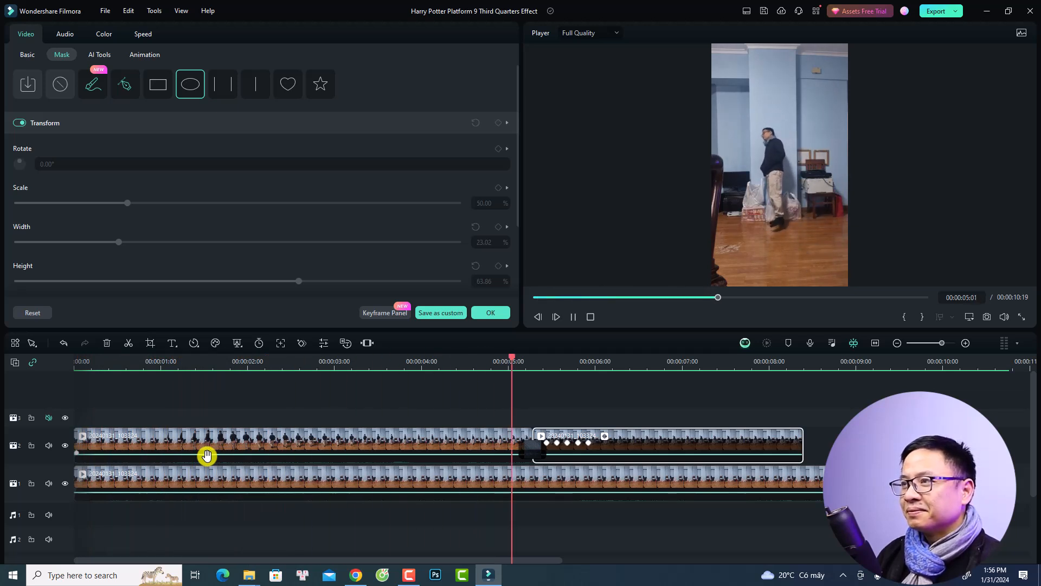
pyautogui.press('space')
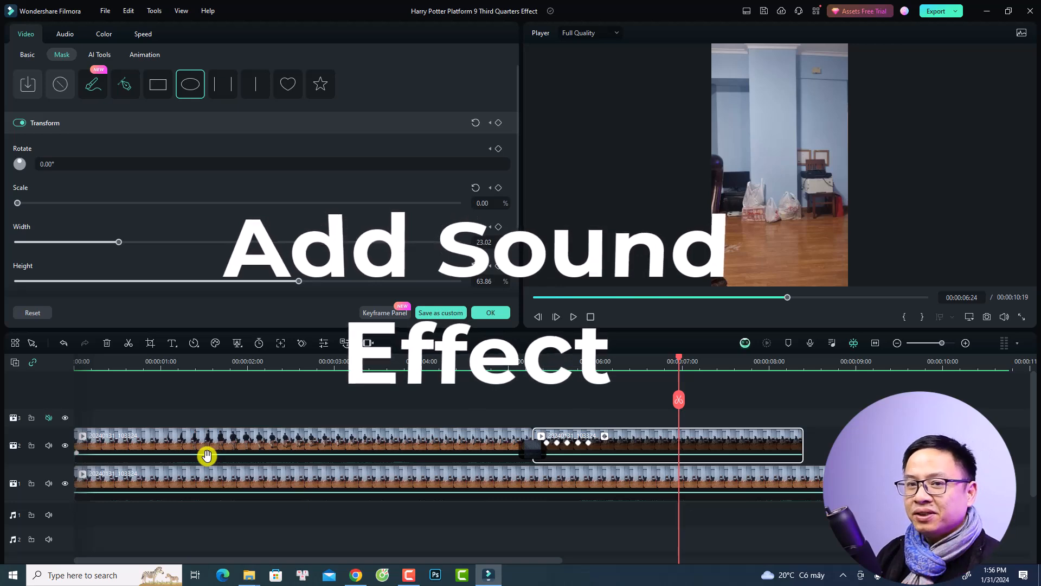
pyautogui.click(490, 312)
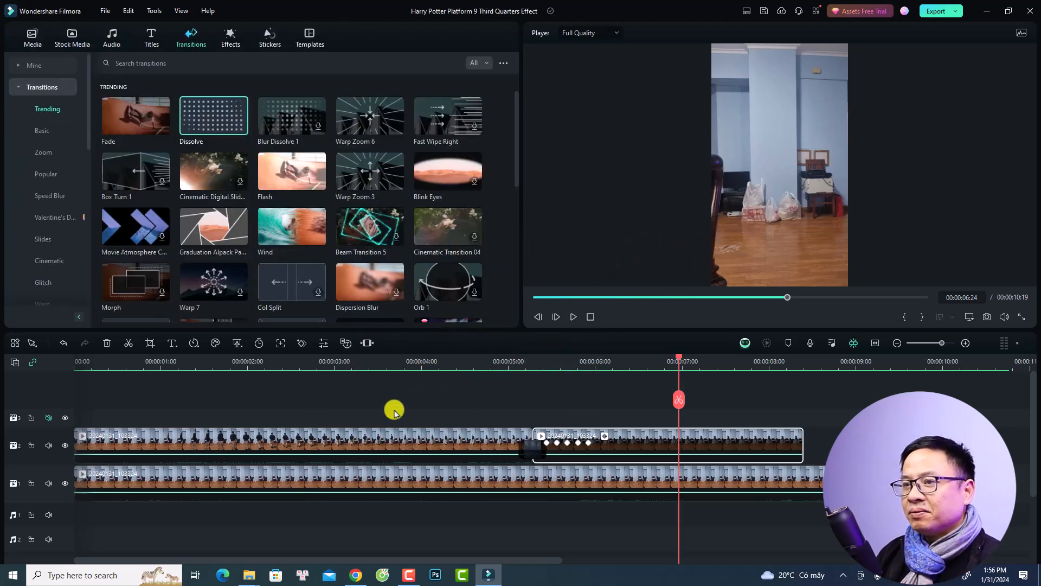
# Place the Bossa Sonsa music from the project media at the start of the first audio track.
pyautogui.click(32, 39)
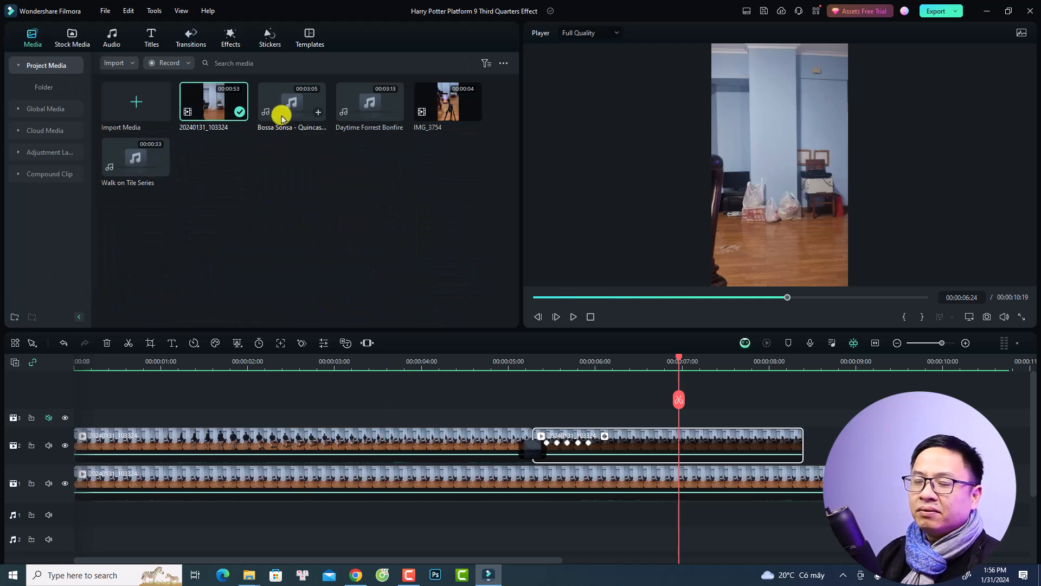
pyautogui.moveTo(282, 118); pyautogui.dragTo(68, 512)
pyautogui.scroll(-5, 434, 534)
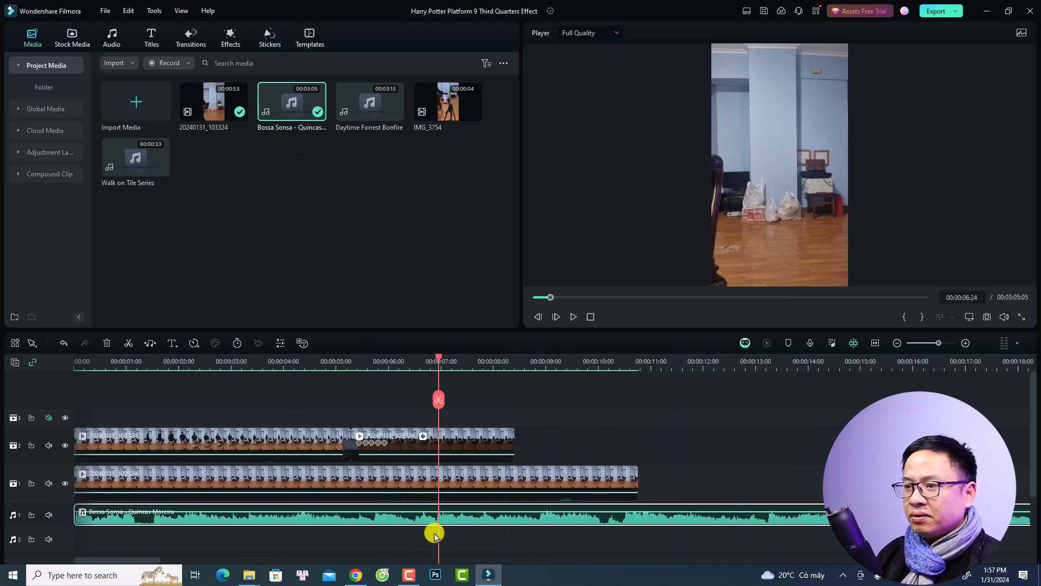
# Play to 00:00:01:02 where the man enters the frame and place the Walk on Tile Series sound there on the second audio track.
pyautogui.click(79, 365)
pyautogui.click(98, 366)
pyautogui.press('space')
pyautogui.press('space')
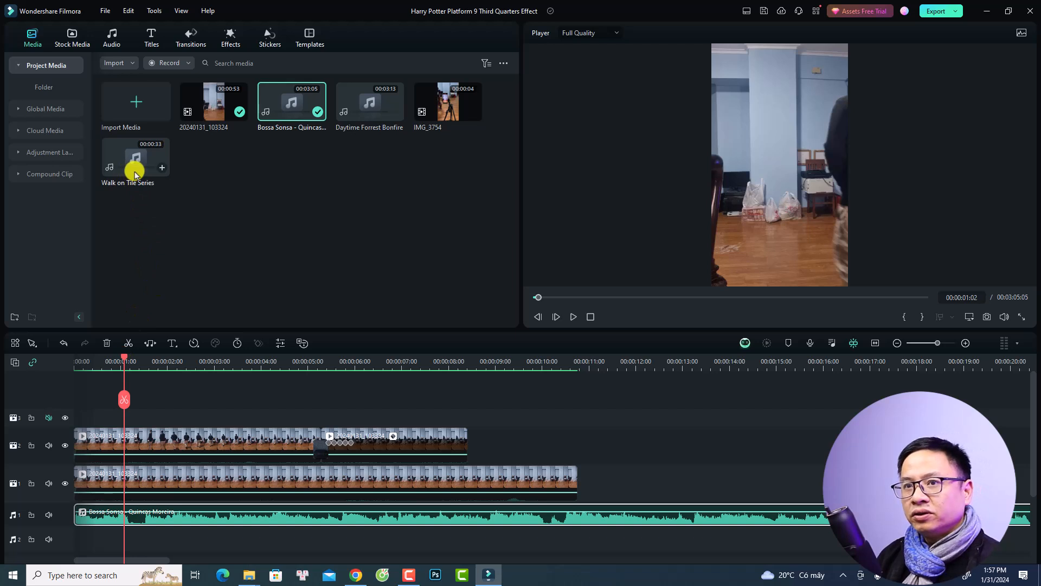
pyautogui.moveTo(136, 163); pyautogui.dragTo(114, 540)
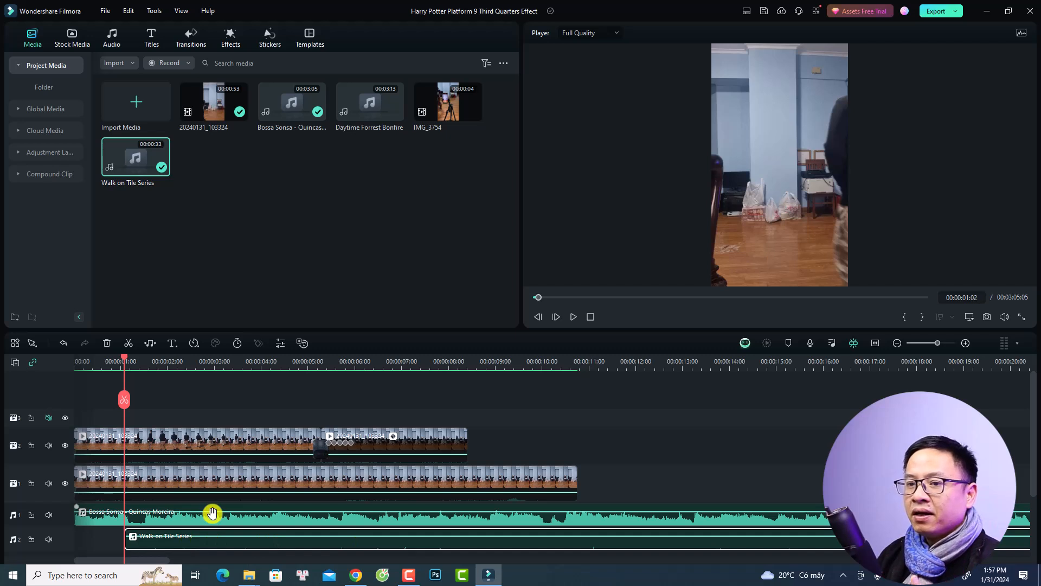
# Lower the Bossa Sonsa music's volume to about -16.7 dB and turn on Audio Ducking for the Walk on Tile Series sound.
pyautogui.moveTo(211, 513); pyautogui.dragTo(205, 516)
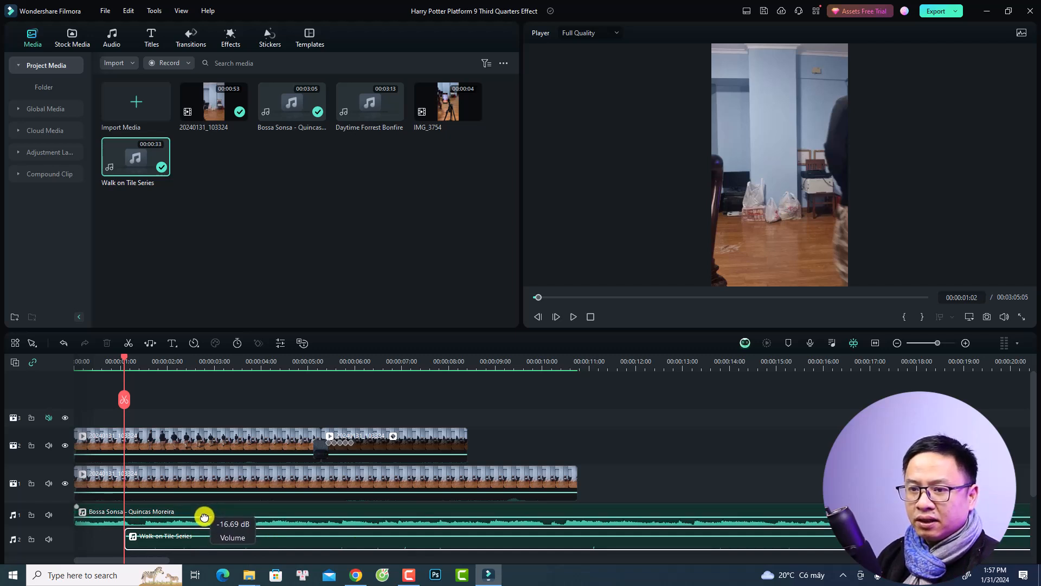
pyautogui.doubleClick(193, 542)
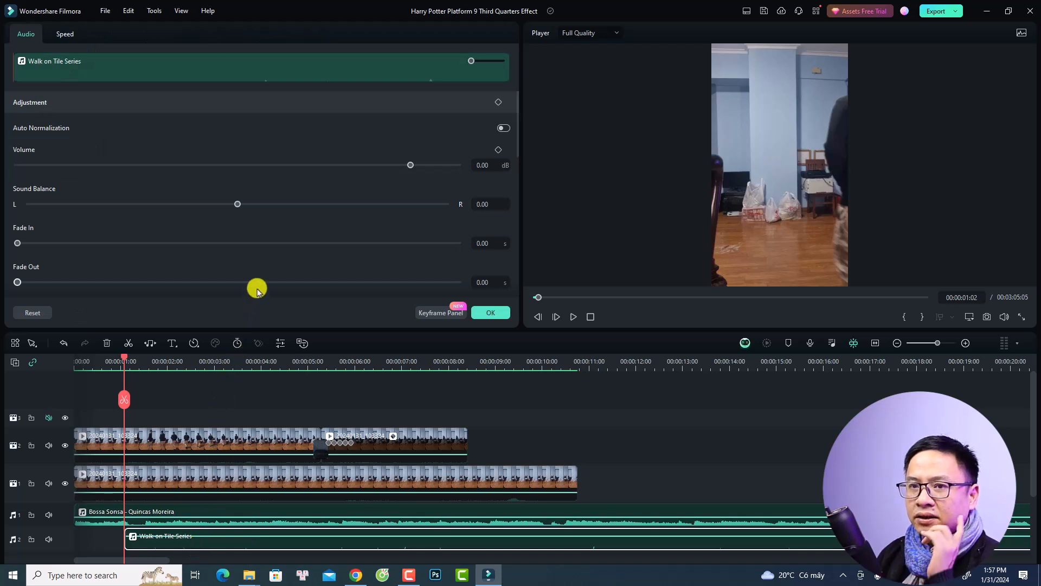
pyautogui.scroll(-3, 271, 271)
pyautogui.scroll(-1, 282, 260)
pyautogui.click(504, 182)
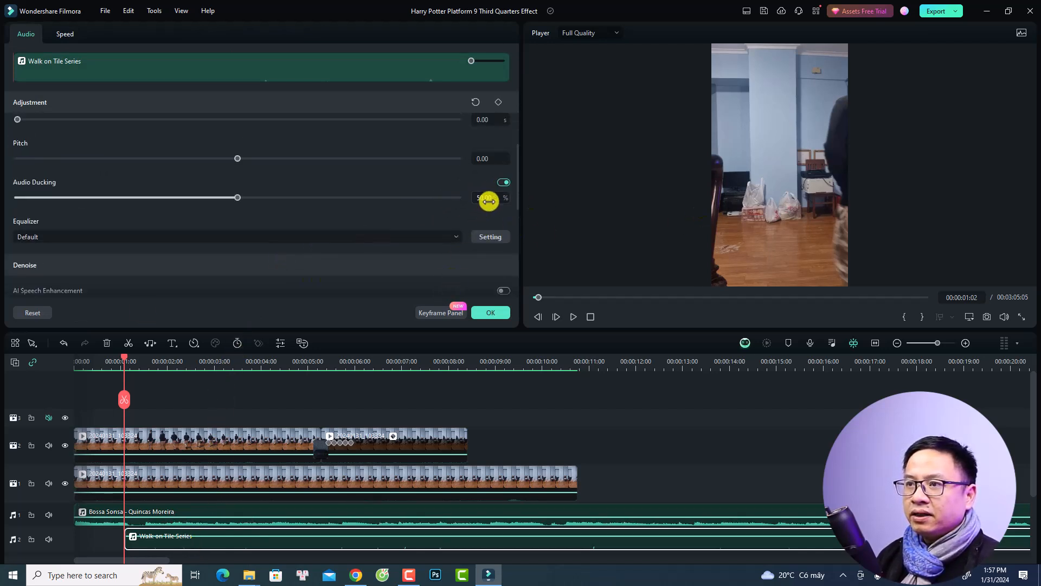
pyautogui.click(489, 312)
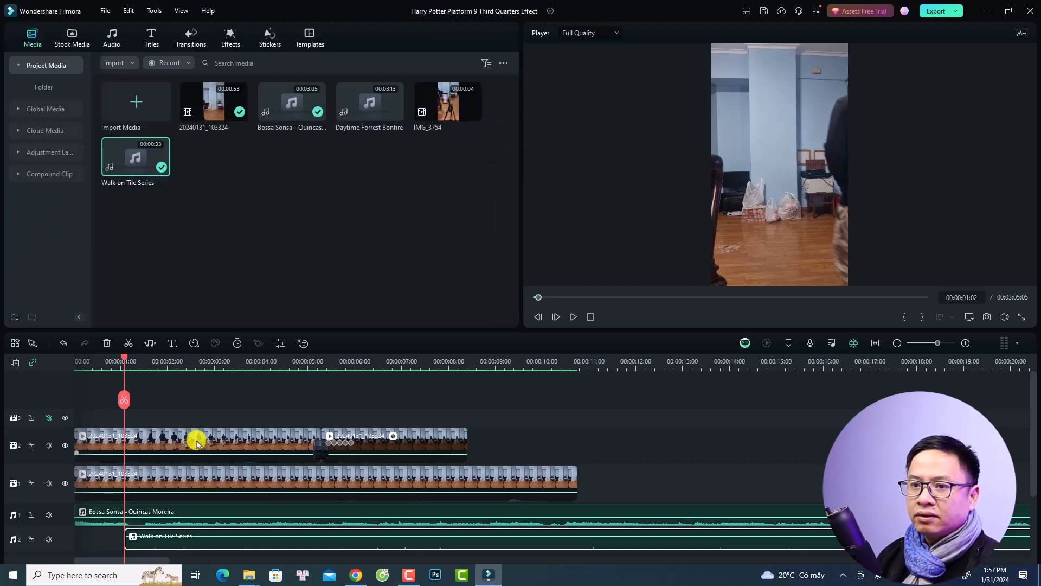
# Play the footage with the music and footsteps past the man's disappearance, and return the playhead to 00:00:05:09.
pyautogui.press('space')
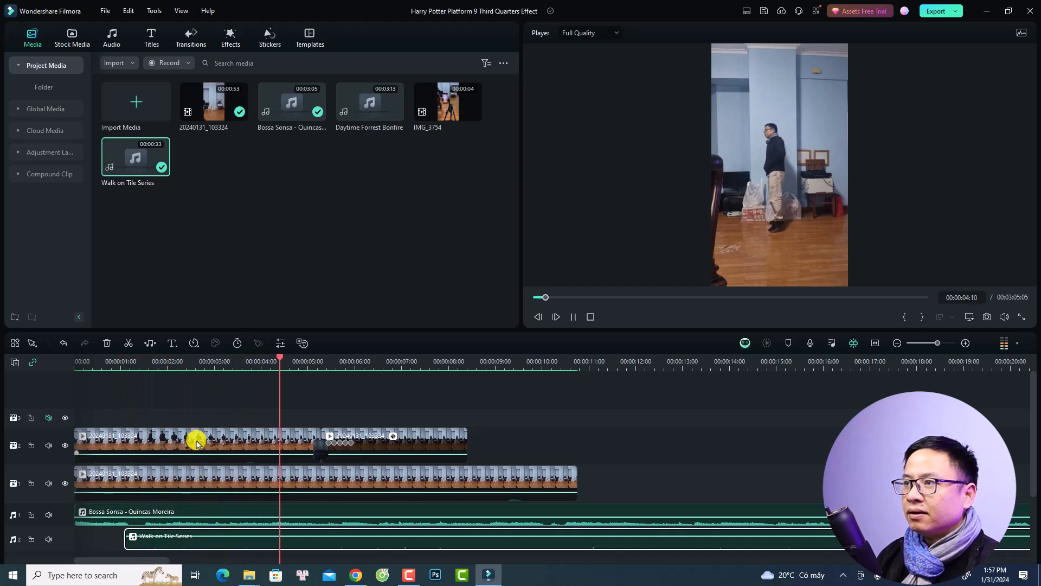
pyautogui.press('space')
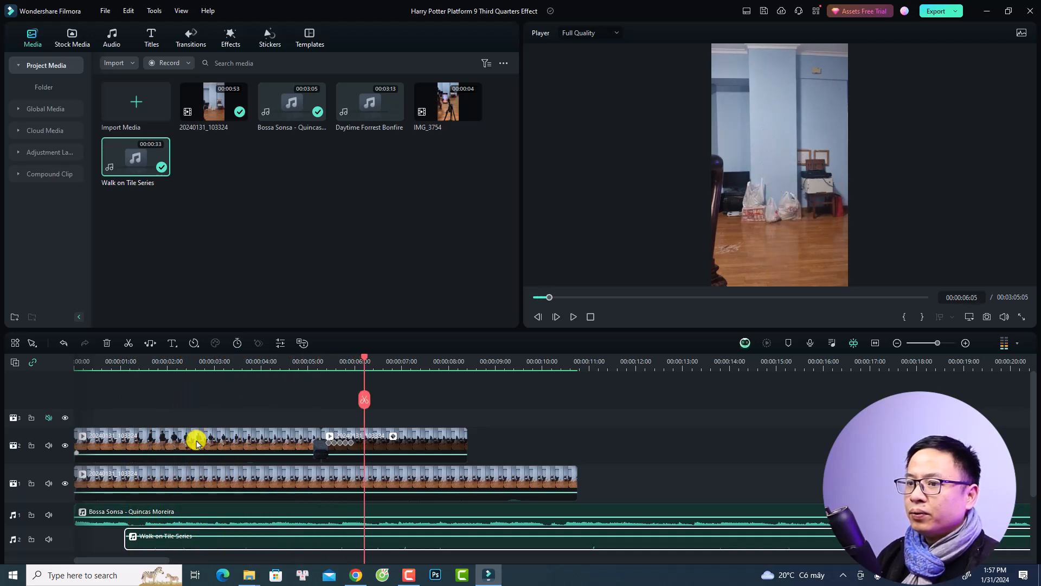
pyautogui.click(323, 364)
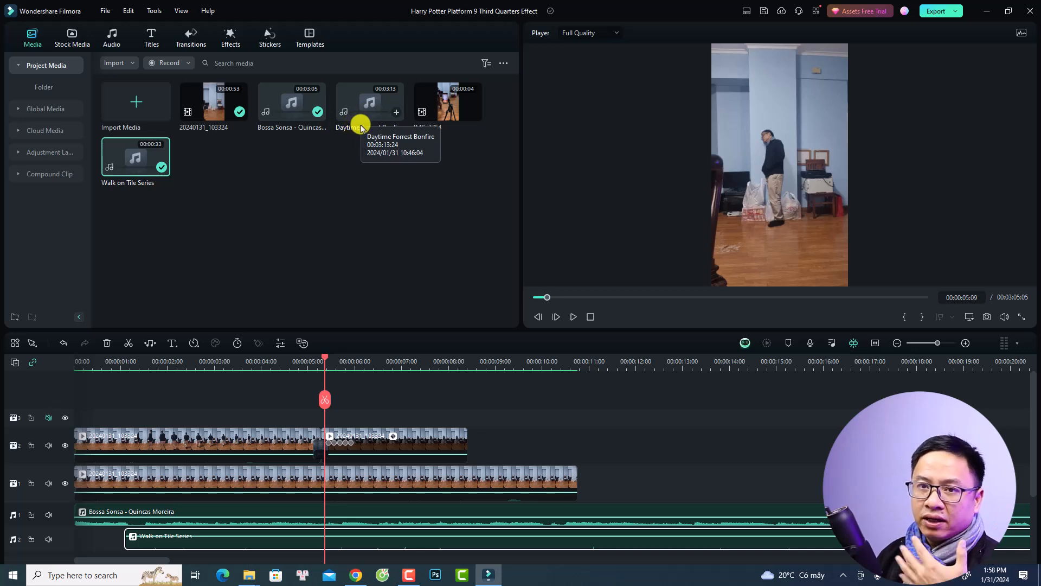
# Place the Daytime Forrest Bonfire sound at 00:00:05:09 on a third audio track and trim the Walk on Tile Series sound to end there.
pyautogui.moveTo(362, 129)
pyautogui.mouseDown()
pyautogui.moveTo(321, 554)
pyautogui.moveTo(332, 488)
pyautogui.moveTo(325, 498)
pyautogui.mouseUp()
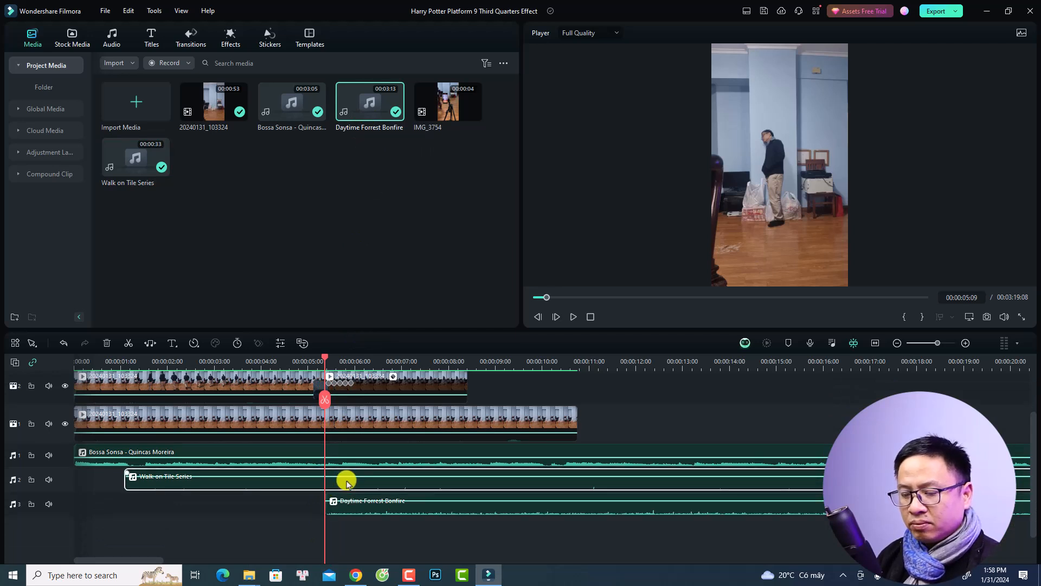
pyautogui.hotkey('ctrl', 'b')
pyautogui.press('Delete')
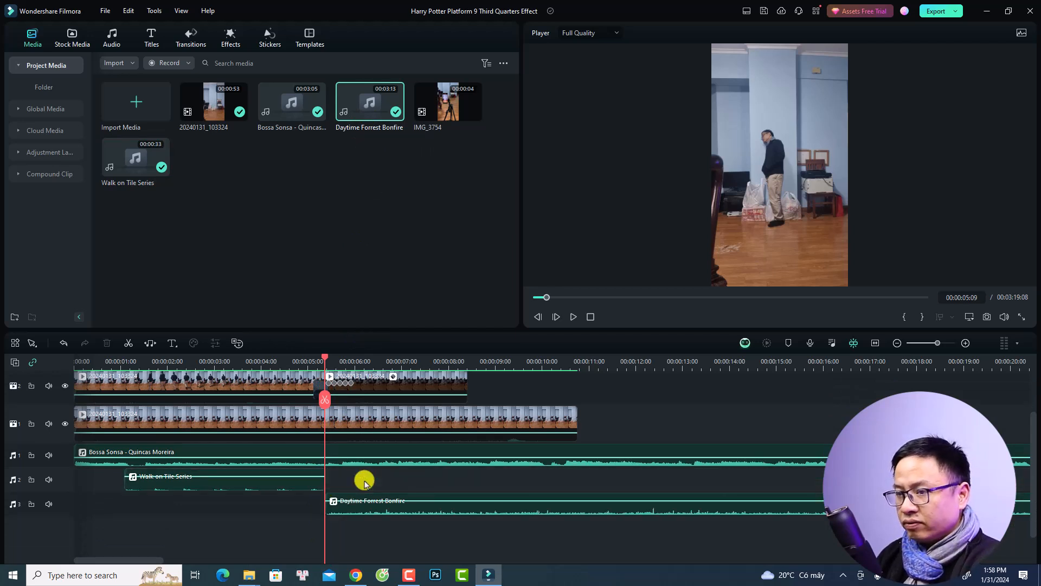
# Play to 00:00:06:00, split the Daytime Forrest Bonfire sound there and delete the part after it.
pyautogui.click(373, 510)
pyautogui.press('space')
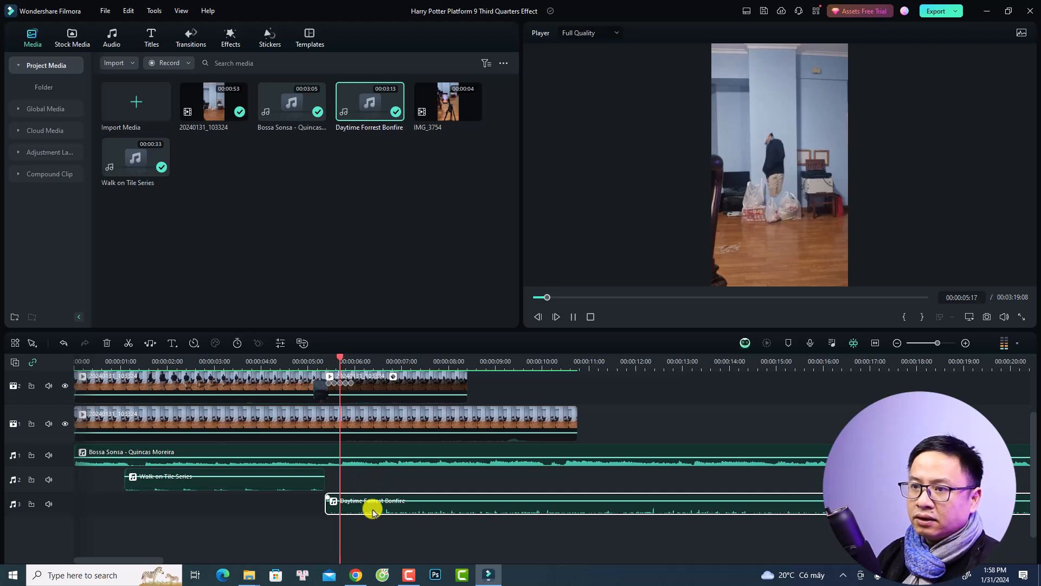
pyautogui.press('space')
pyautogui.hotkey('ctrl', 'b')
pyautogui.press('Delete')
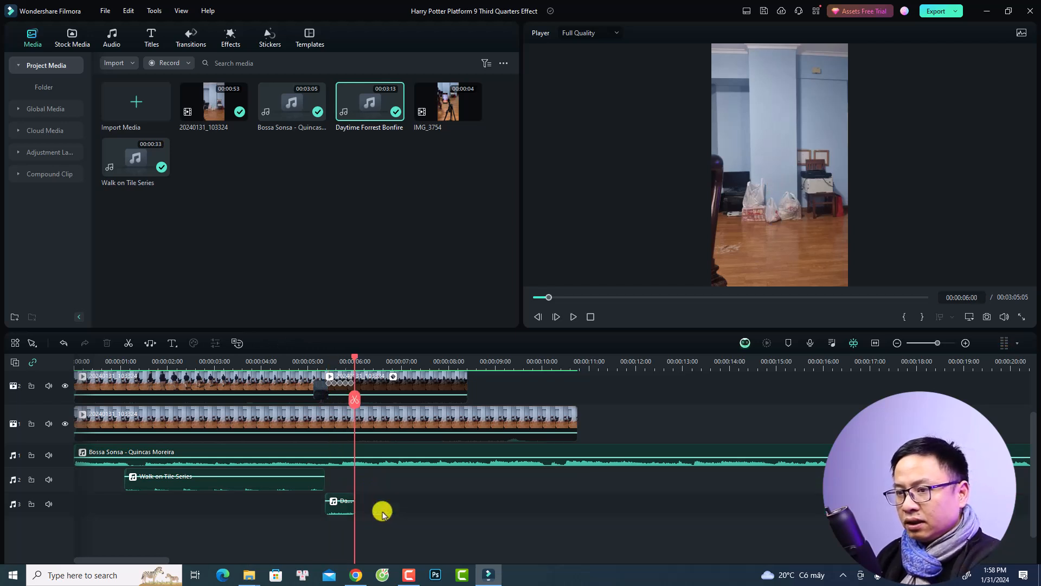
# Turn on Audio Ducking for the shortened Daytime Forrest Bonfire sound and apply the setting.
pyautogui.click(346, 510)
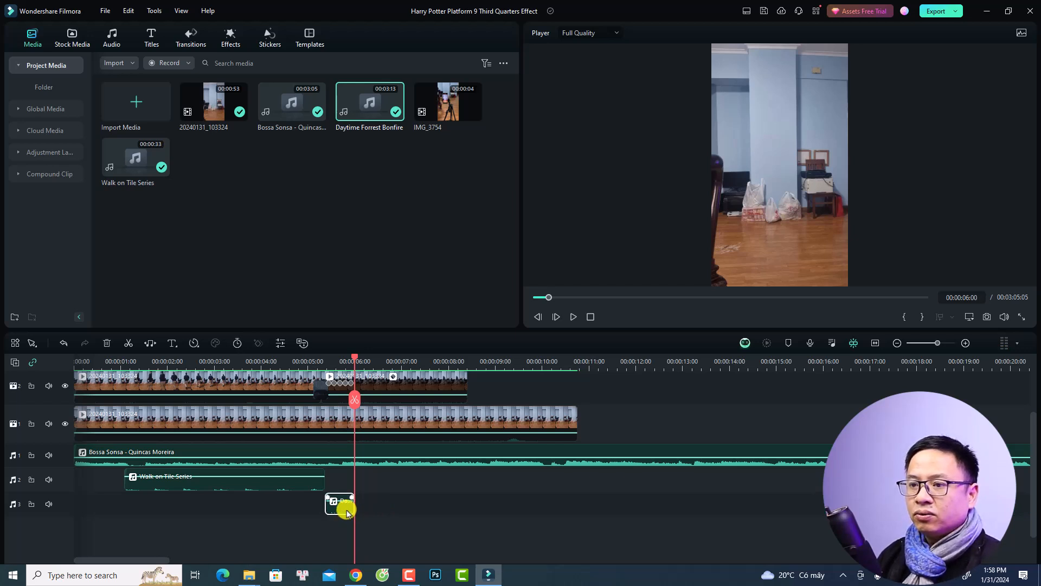
pyautogui.doubleClick(343, 501)
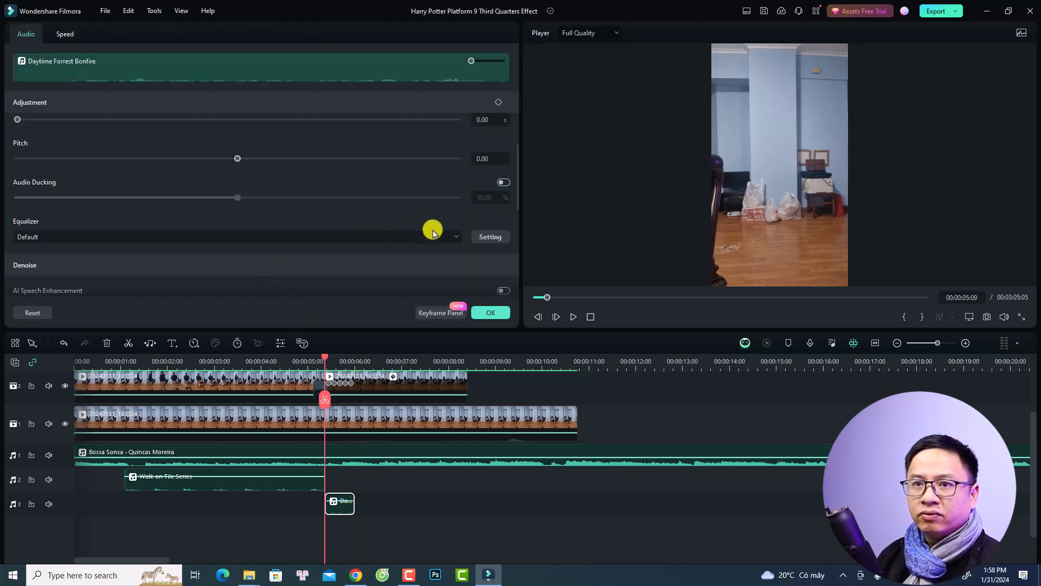
pyautogui.click(504, 182)
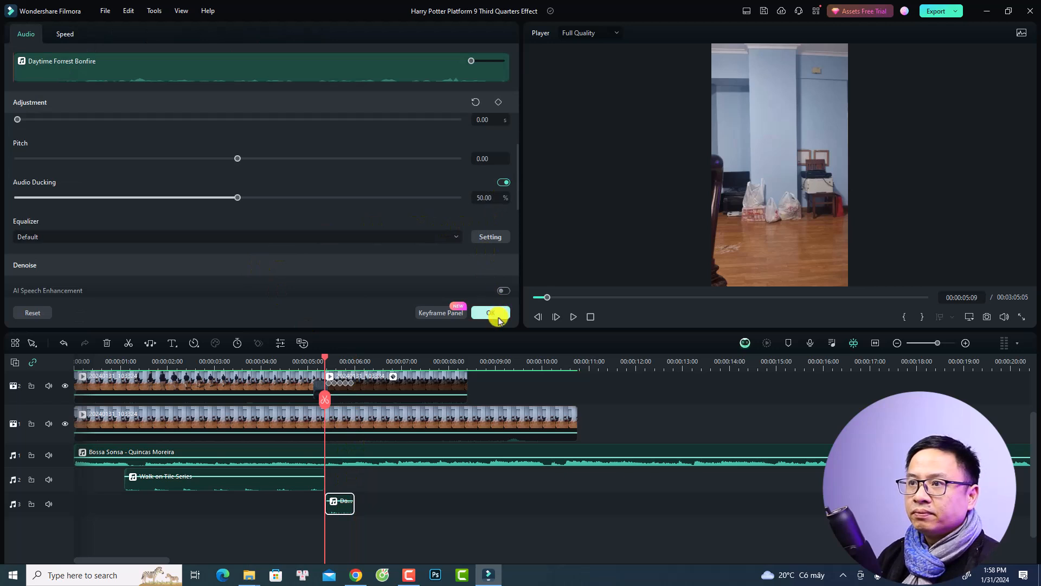
pyautogui.click(491, 315)
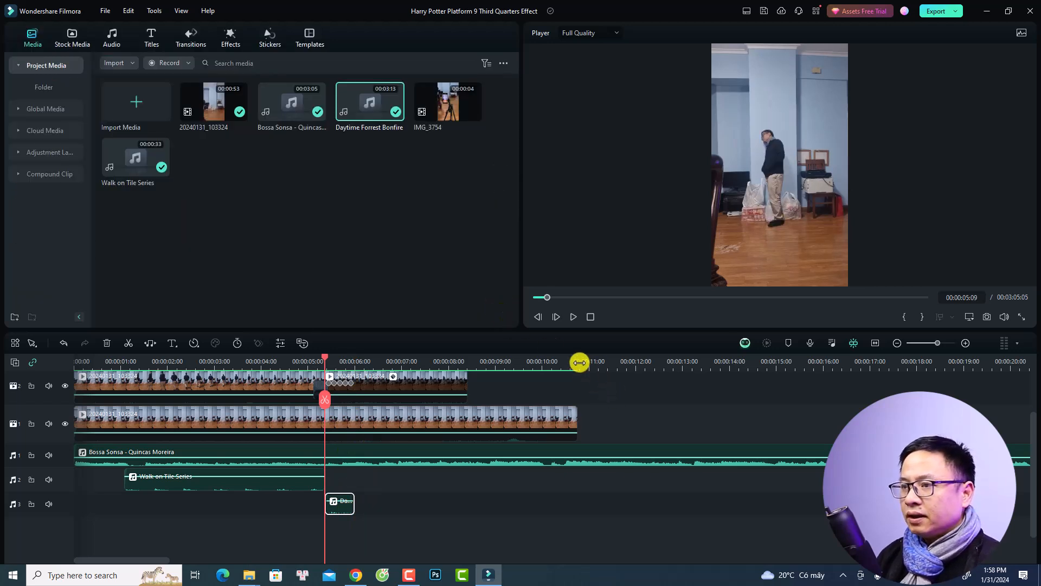
# Split the Bossa Sonsa music at the end of the background footage and delete the remainder.
pyautogui.click(579, 361)
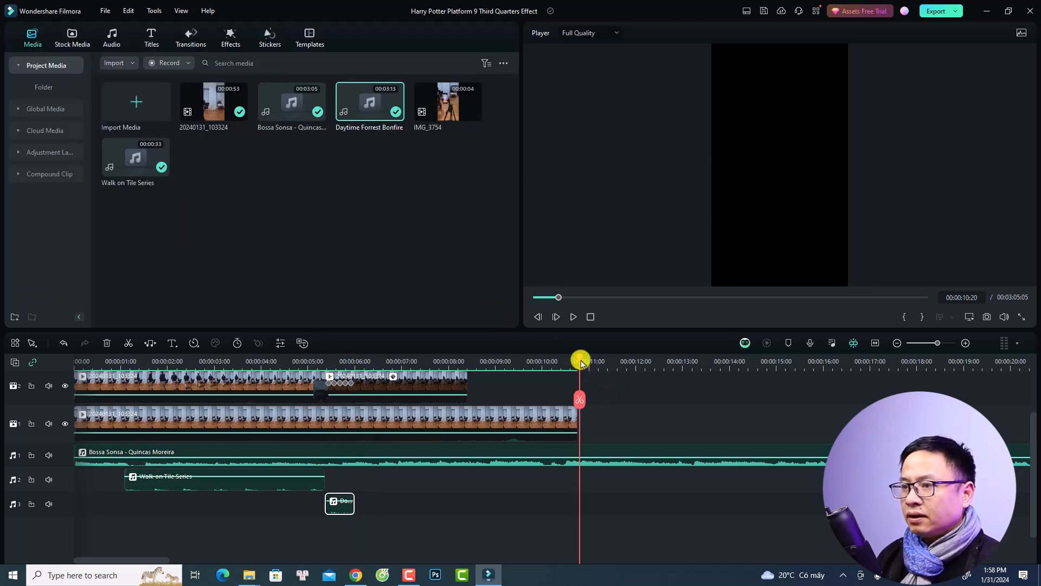
pyautogui.click(600, 461)
pyautogui.hotkey('ctrl', 'b')
pyautogui.press('Delete')
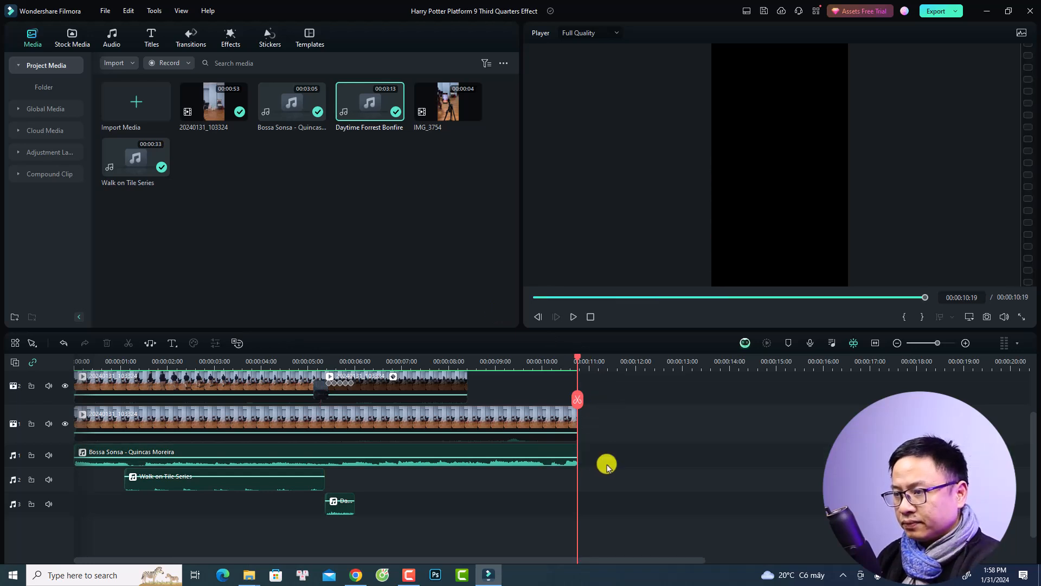
# Add the Cool Film filter on the third video track and stretch it from the start to the end of the footage.
pyautogui.scroll(2, 437, 398)
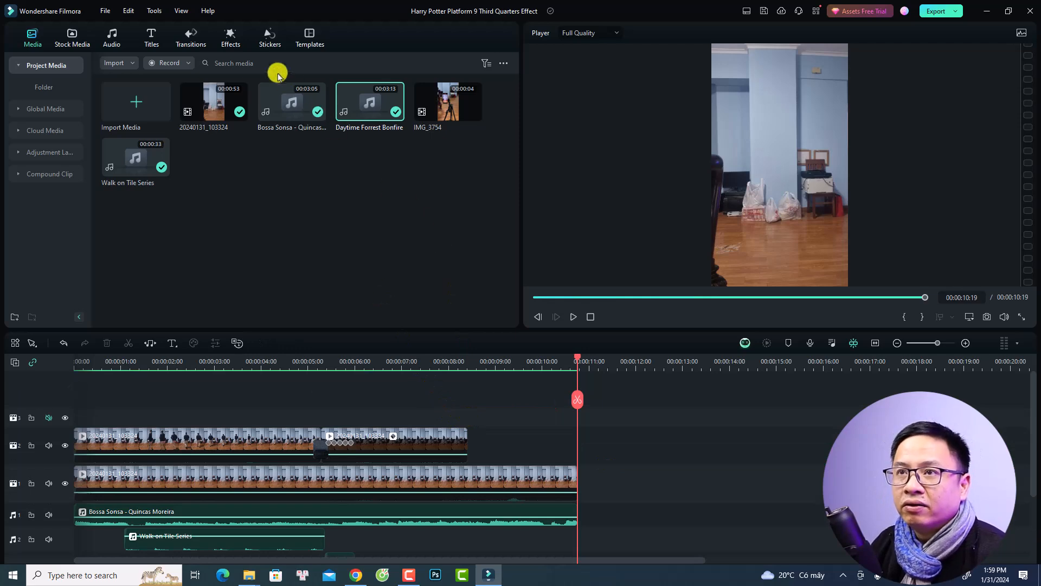
pyautogui.click(232, 38)
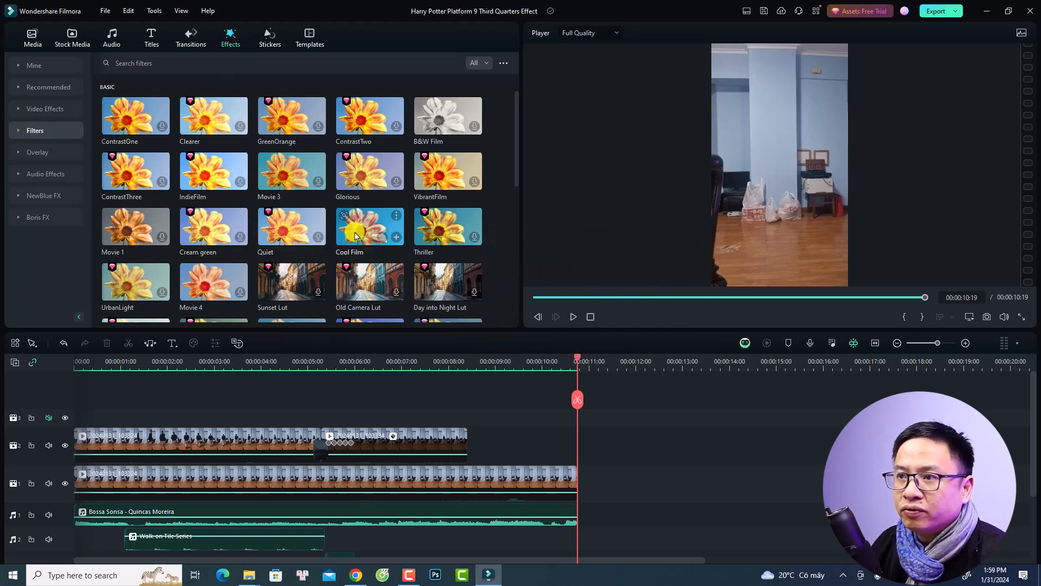
pyautogui.moveTo(358, 238); pyautogui.dragTo(67, 419)
pyautogui.click(82, 363)
pyautogui.moveTo(305, 419); pyautogui.dragTo(575, 434)
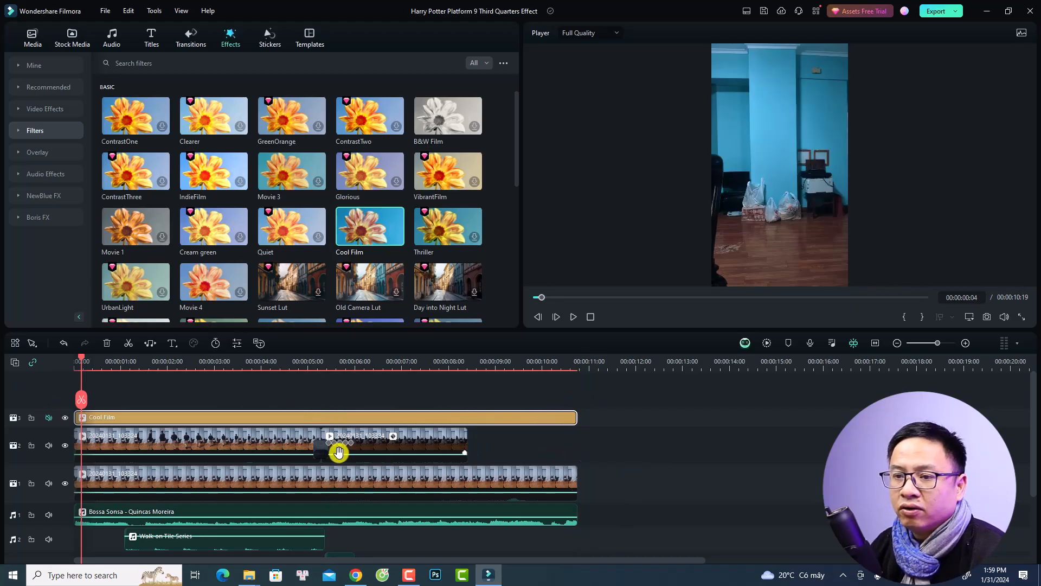